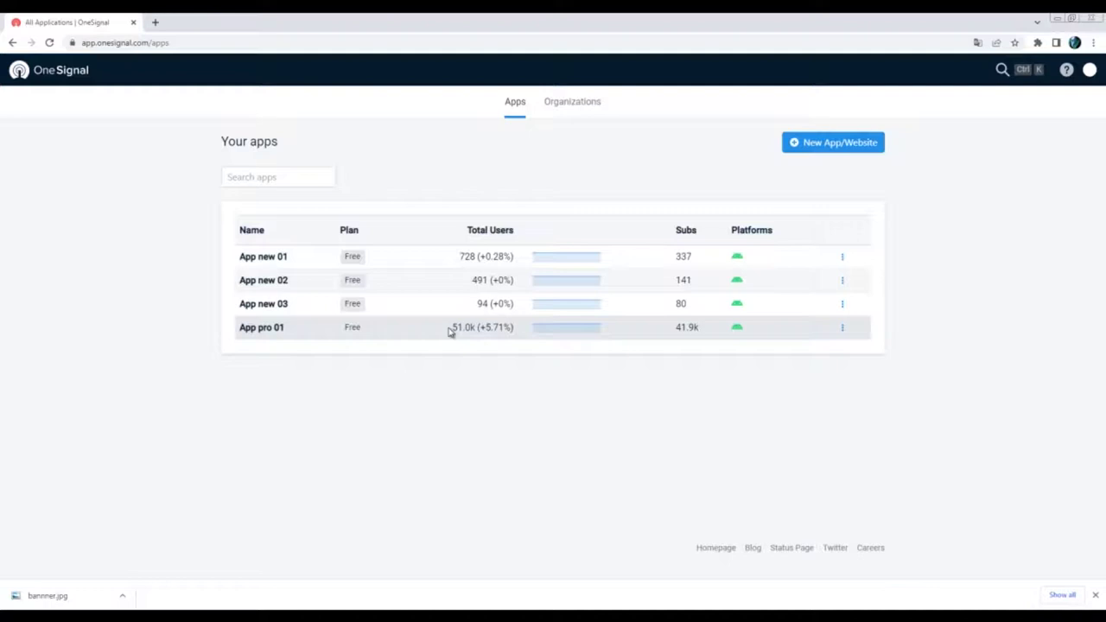
- Highlight App pro 01's 51.0k total users figure in the Your apps list
{"action": "left_click_drag", "start_coordinate": [451, 331], "coordinate": [508, 328]}
- Open the App pro 01 dashboard and scroll down to its Global Outcomes clicks
{"action": "left_click", "coordinate": [477, 343]}
{"action": "left_click", "coordinate": [284, 331]}
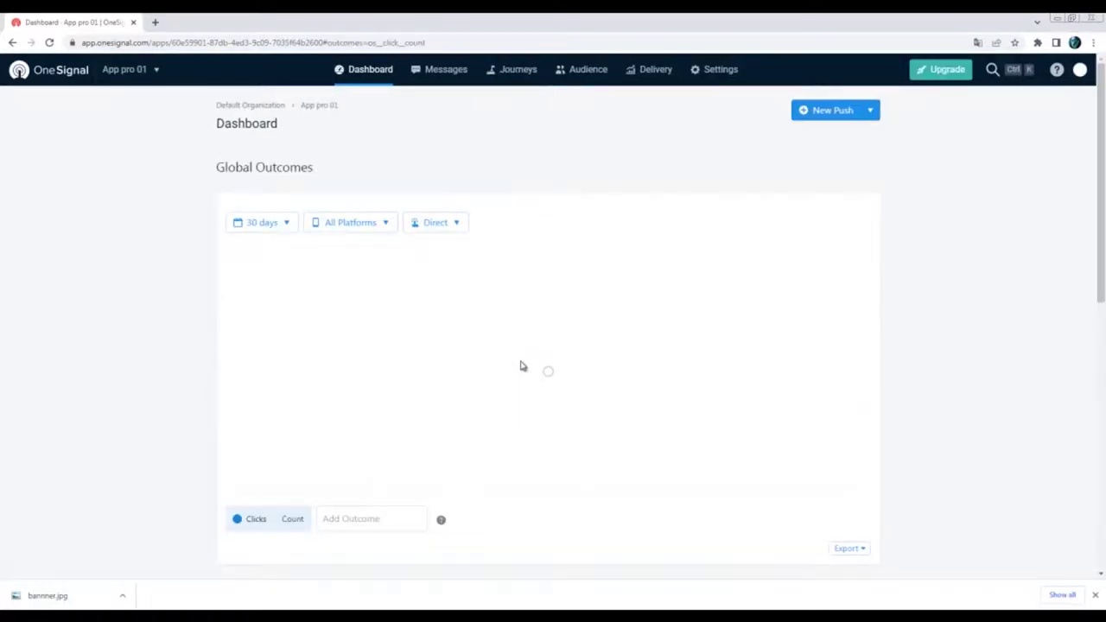
{"action": "scroll", "coordinate": [523, 345], "scroll_direction": "down", "scroll_amount": 3}
{"action": "scroll", "coordinate": [520, 350], "scroll_direction": "down", "scroll_amount": 2}
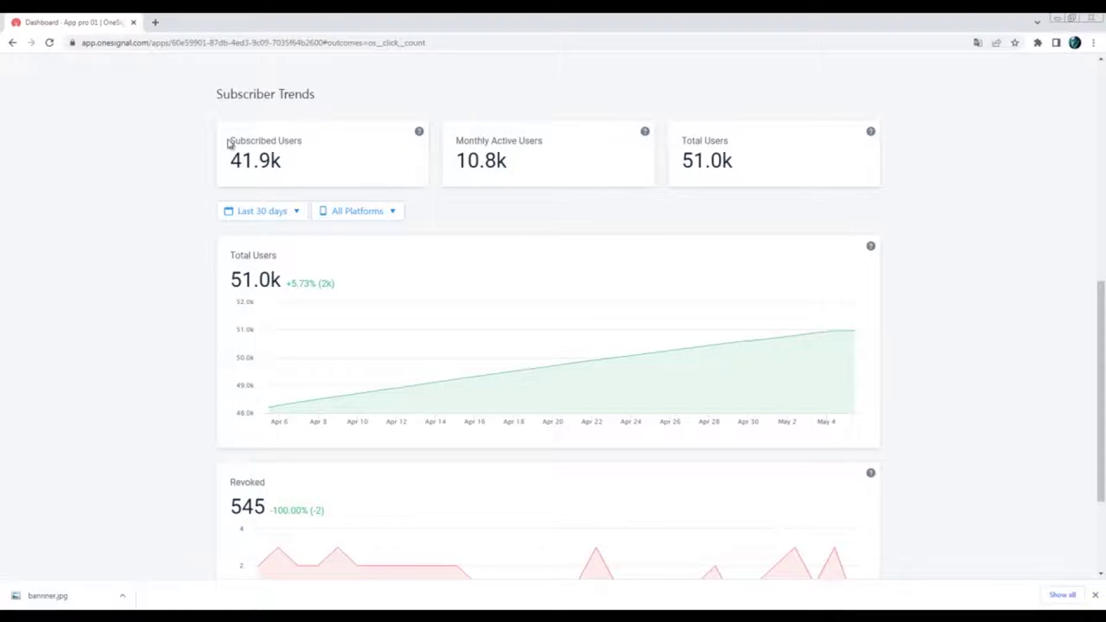
- Review Subscriber Trends: 41.9k subscribed and 10.8k monthly active users, then return to the top
{"action": "left_click_drag", "start_coordinate": [230, 140], "coordinate": [294, 141]}
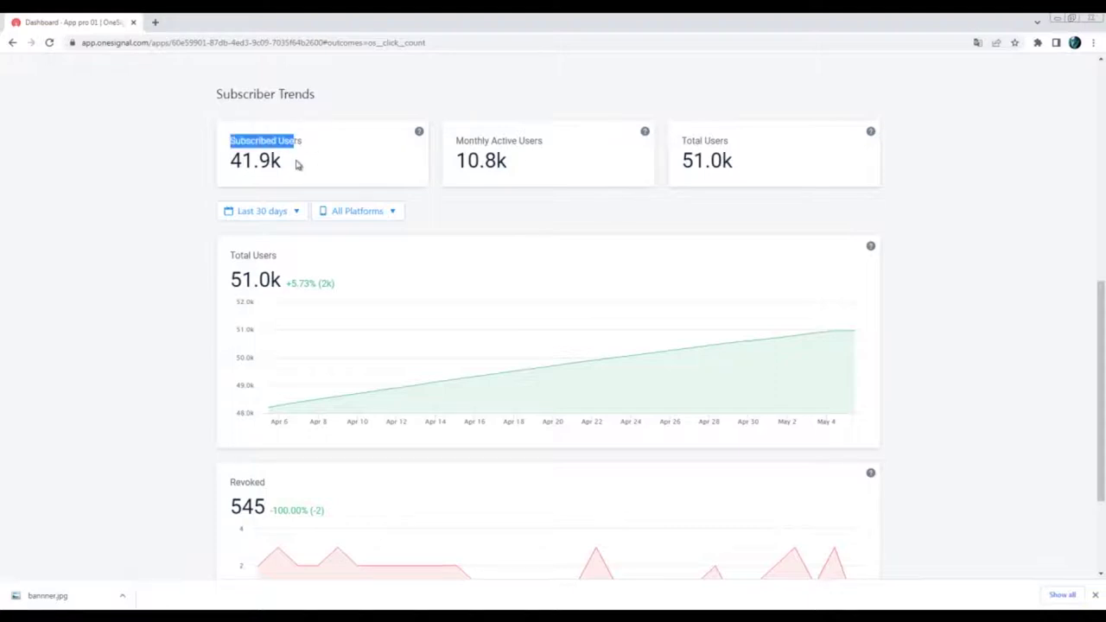
{"action": "left_click", "coordinate": [301, 164]}
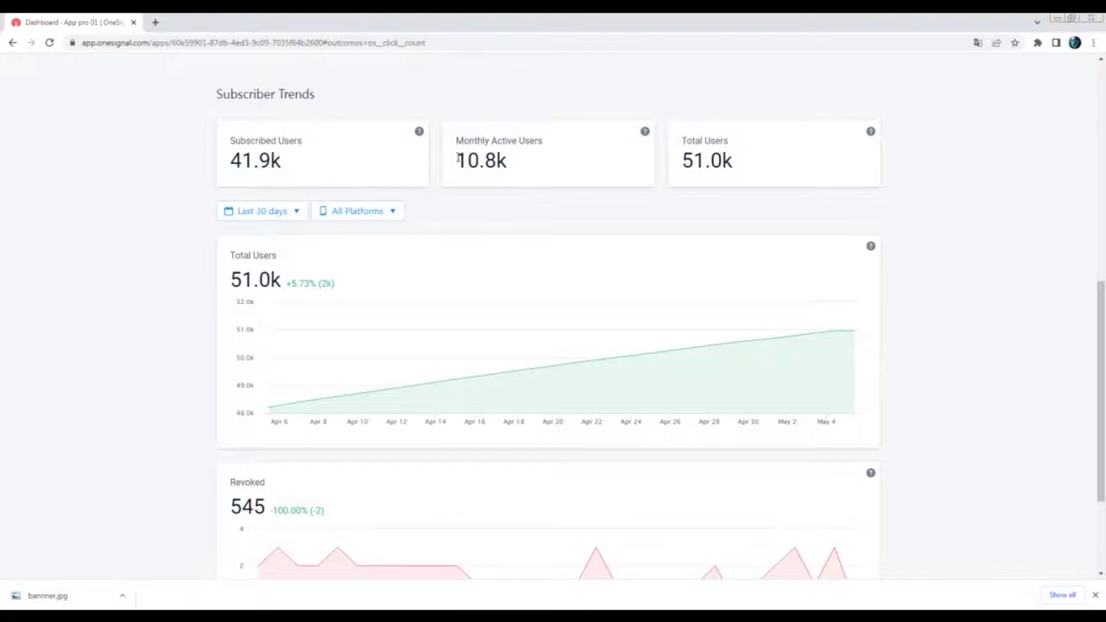
{"action": "left_click_drag", "start_coordinate": [457, 159], "coordinate": [509, 160]}
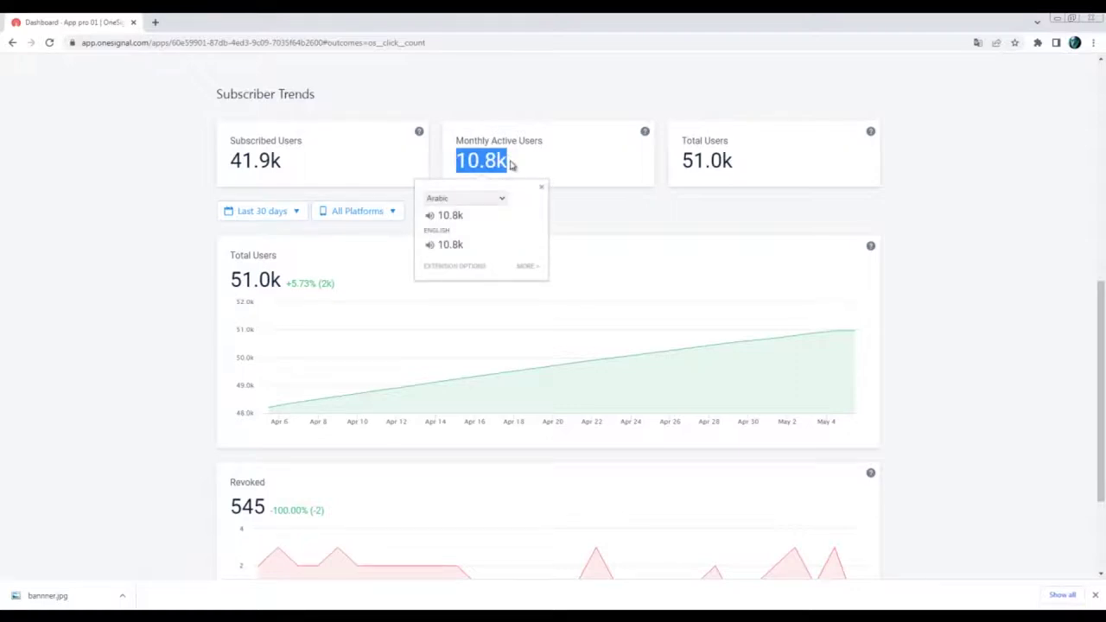
{"action": "left_click", "coordinate": [511, 164]}
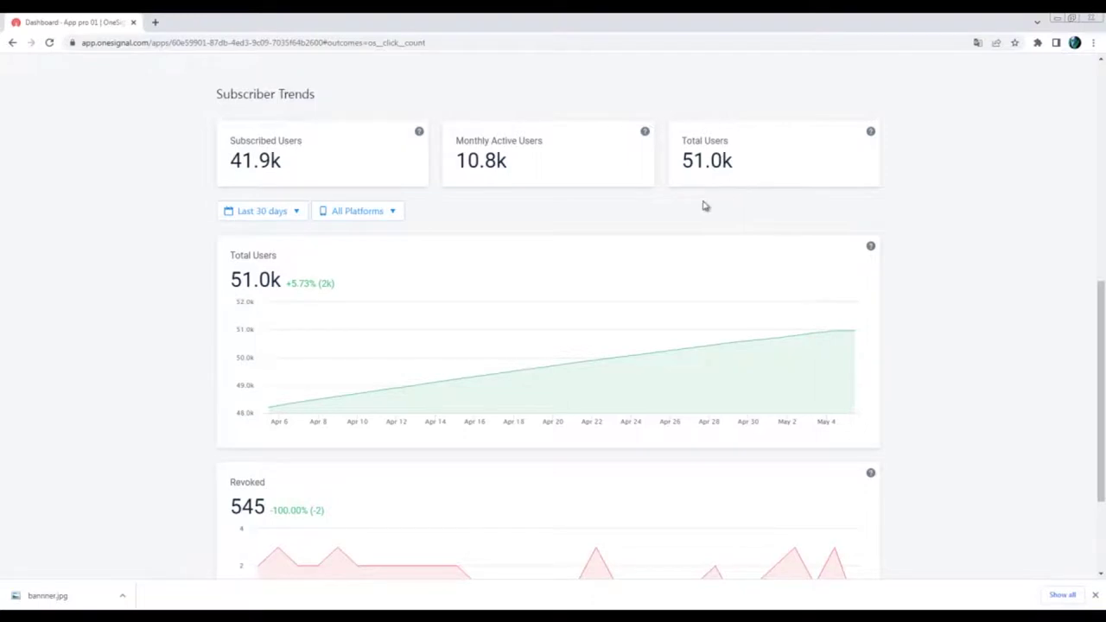
{"action": "scroll", "coordinate": [702, 206], "scroll_direction": "up", "scroll_amount": 2}
{"action": "scroll", "coordinate": [489, 149], "scroll_direction": "up", "scroll_amount": 4}
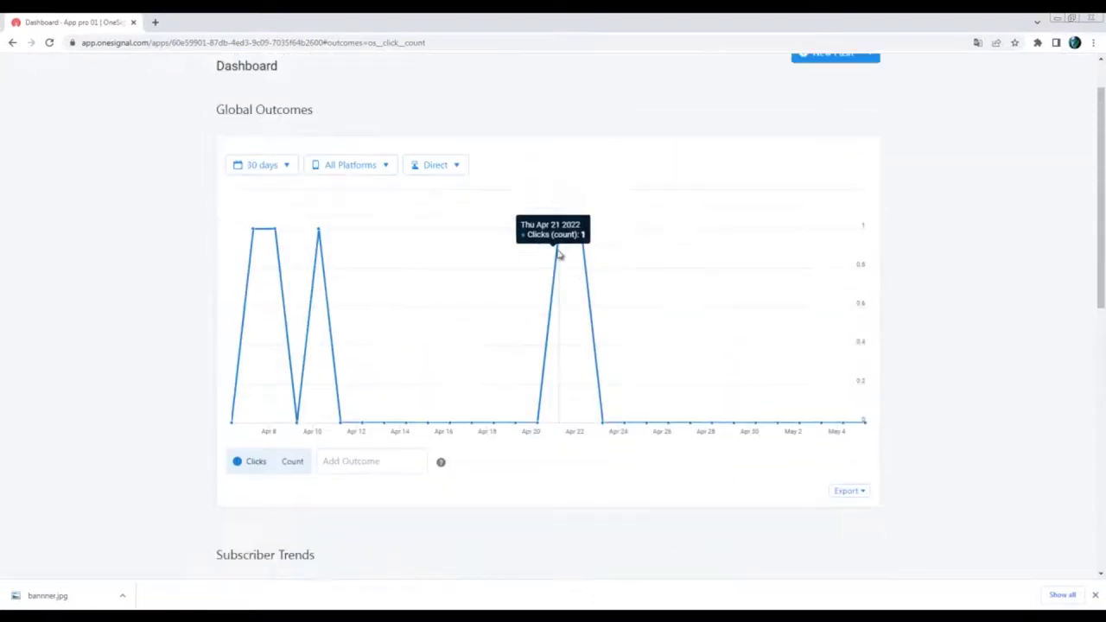
- Create a New Push named 'Test campaign for you understand', keeping Send to Subscribed Users
{"action": "left_click", "coordinate": [831, 114]}
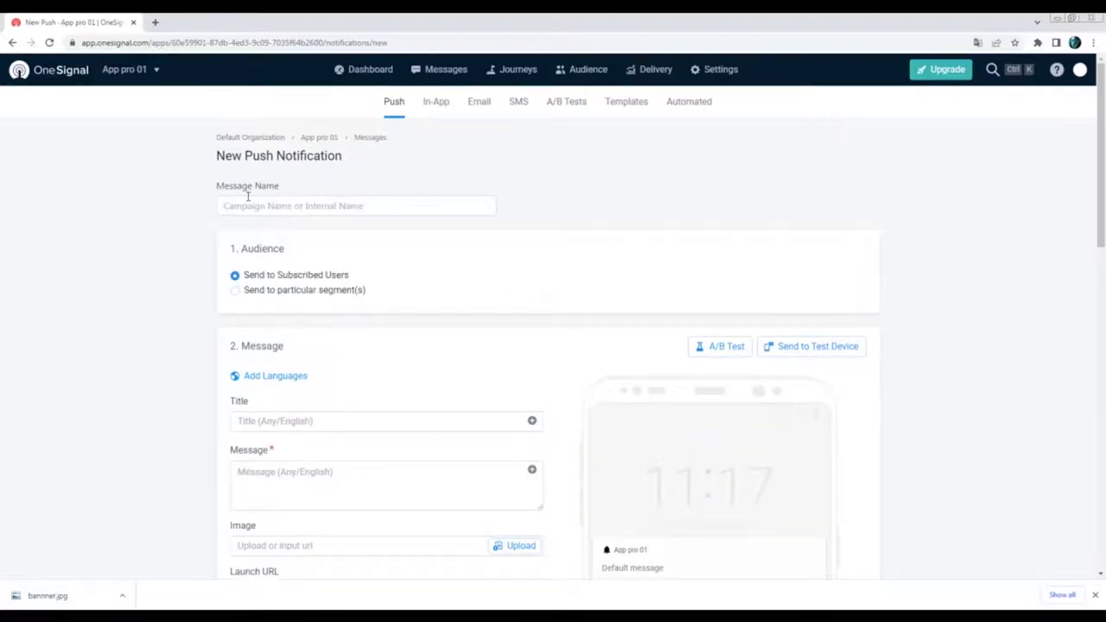
{"action": "left_click", "coordinate": [278, 206]}
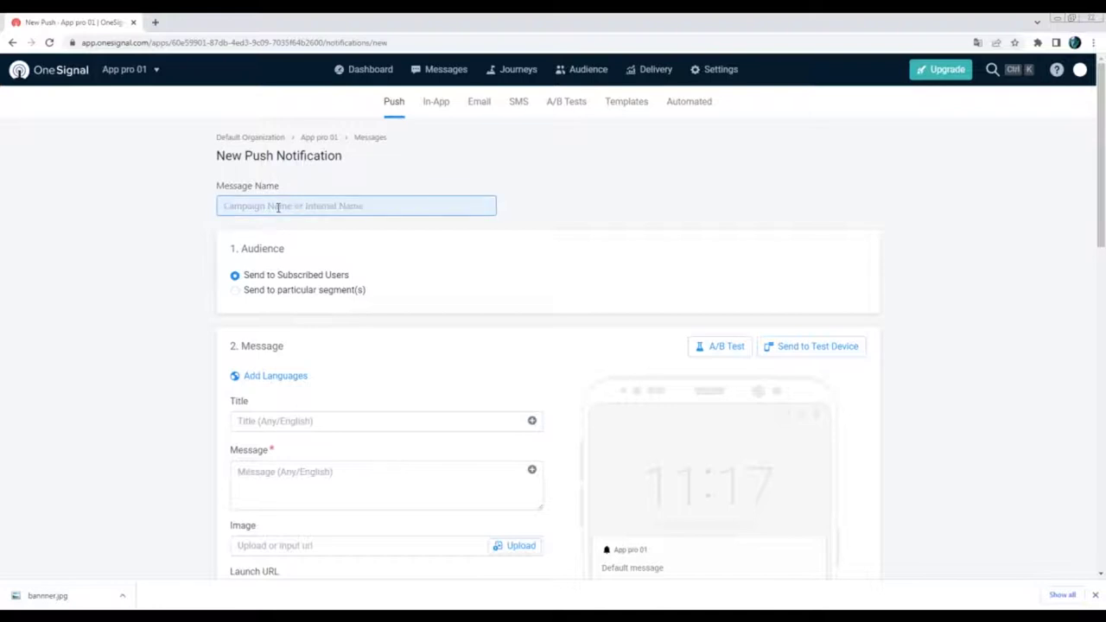
{"action": "type", "text": "Test campa"}
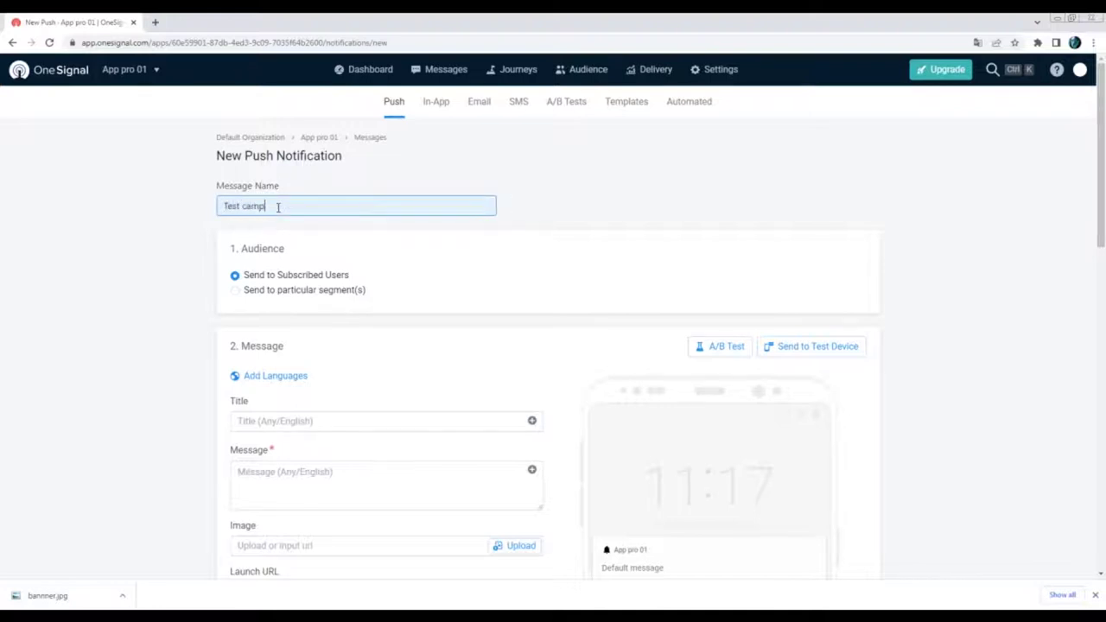
{"action": "type", "text": "ign for you kow"}
{"action": "key", "text": "BackSpace"}
{"action": "key", "text": "BackSpace"}
{"action": "type", "text": "now"}
{"action": "key", "text": "BackSpace"}
{"action": "key", "text": "BackSpace"}
{"action": "key", "text": "BackSpace"}
{"action": "type", "text": "understan"}
{"action": "left_click_drag", "start_coordinate": [377, 208], "coordinate": [202, 185]}
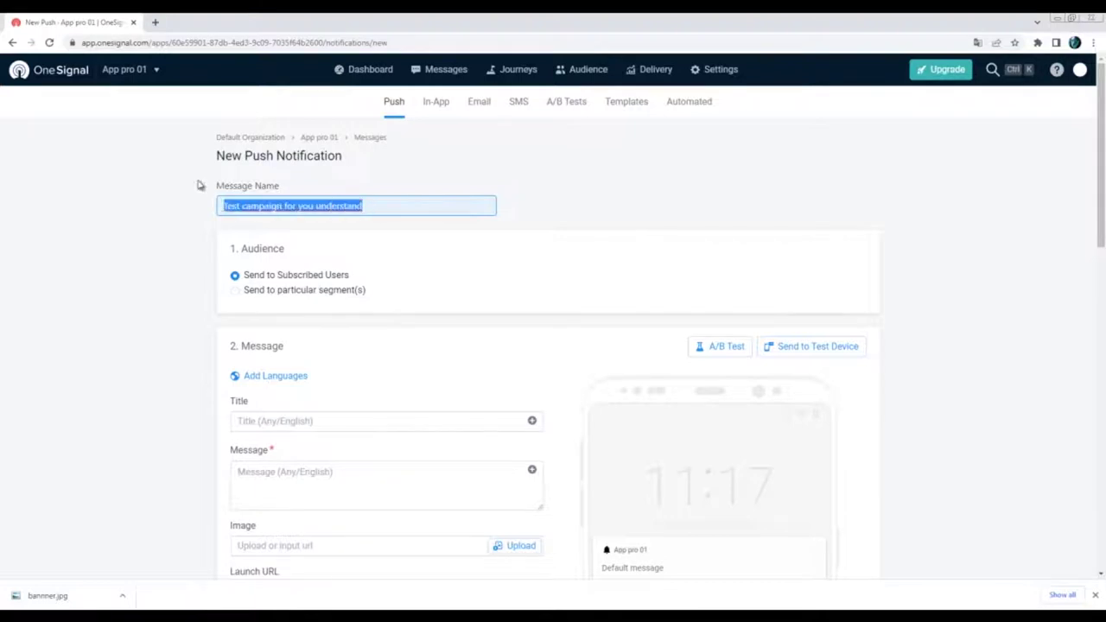
{"action": "left_click", "coordinate": [217, 228]}
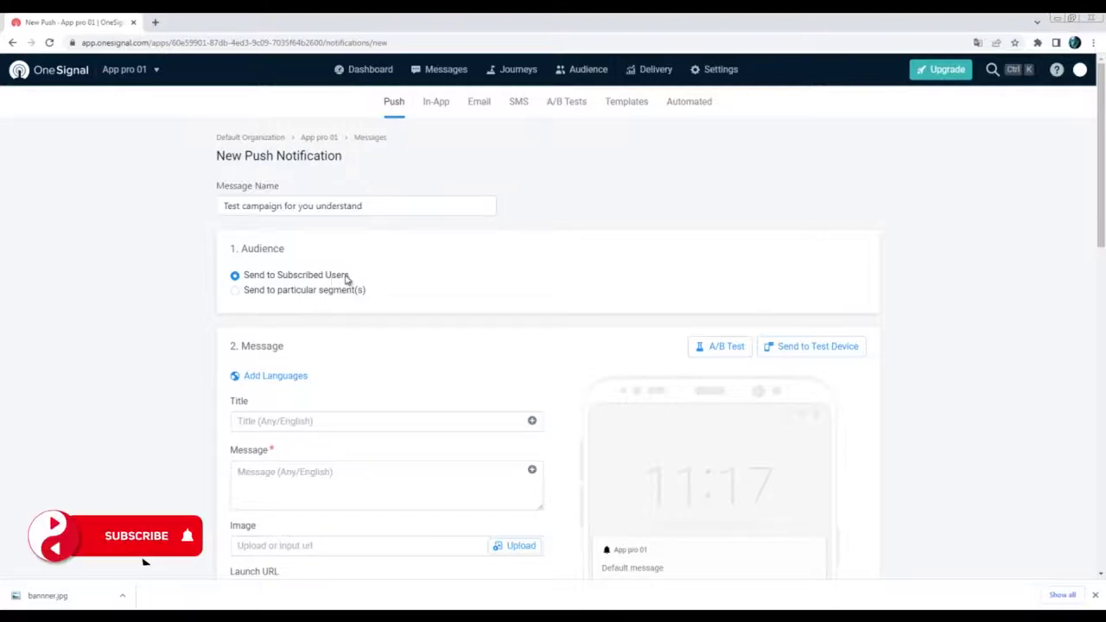
{"action": "scroll", "coordinate": [358, 280], "scroll_direction": "down", "scroll_amount": 2}
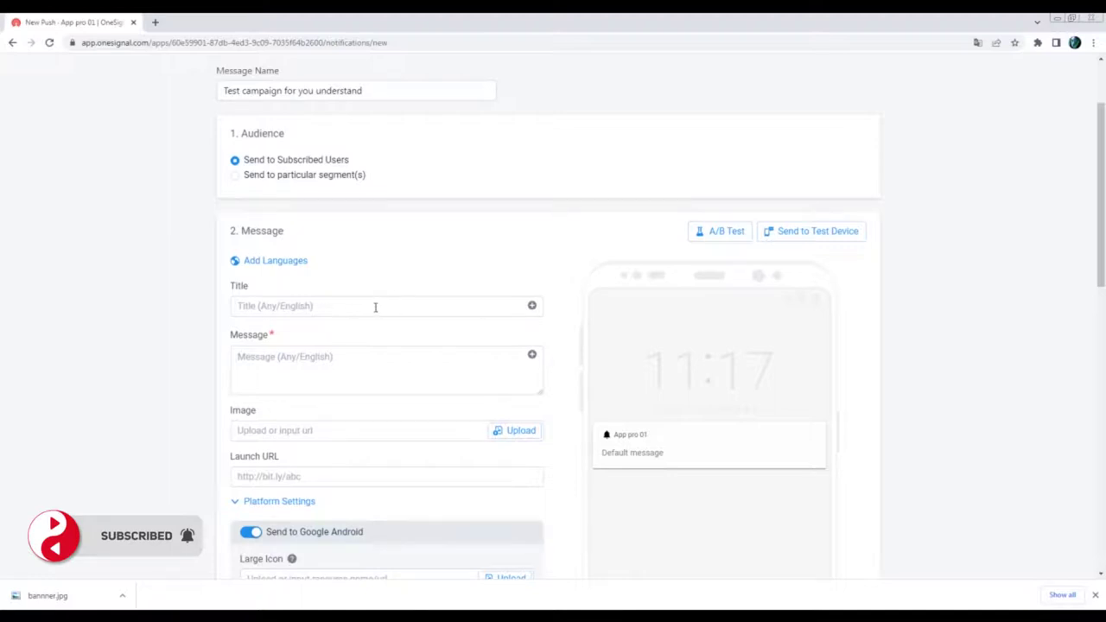
- Enter the message body 'Hi! Please check new features in this app', correcting typos
{"action": "left_click", "coordinate": [330, 364]}
{"action": "scroll", "coordinate": [330, 359], "scroll_direction": "down", "scroll_amount": 1}
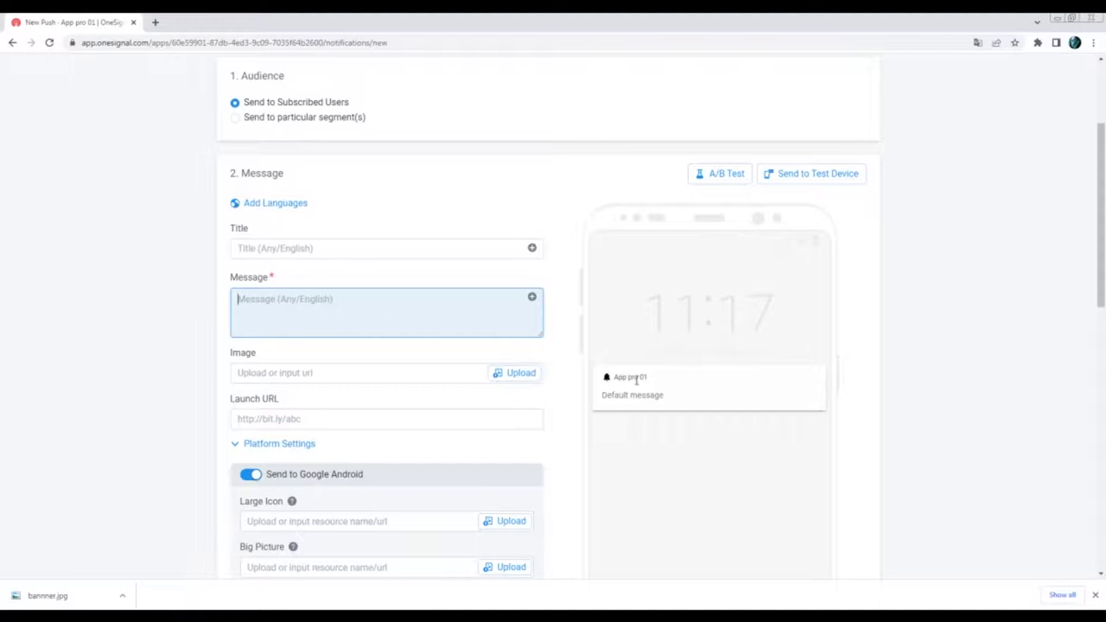
{"action": "scroll", "coordinate": [708, 380], "scroll_direction": "down", "scroll_amount": 1}
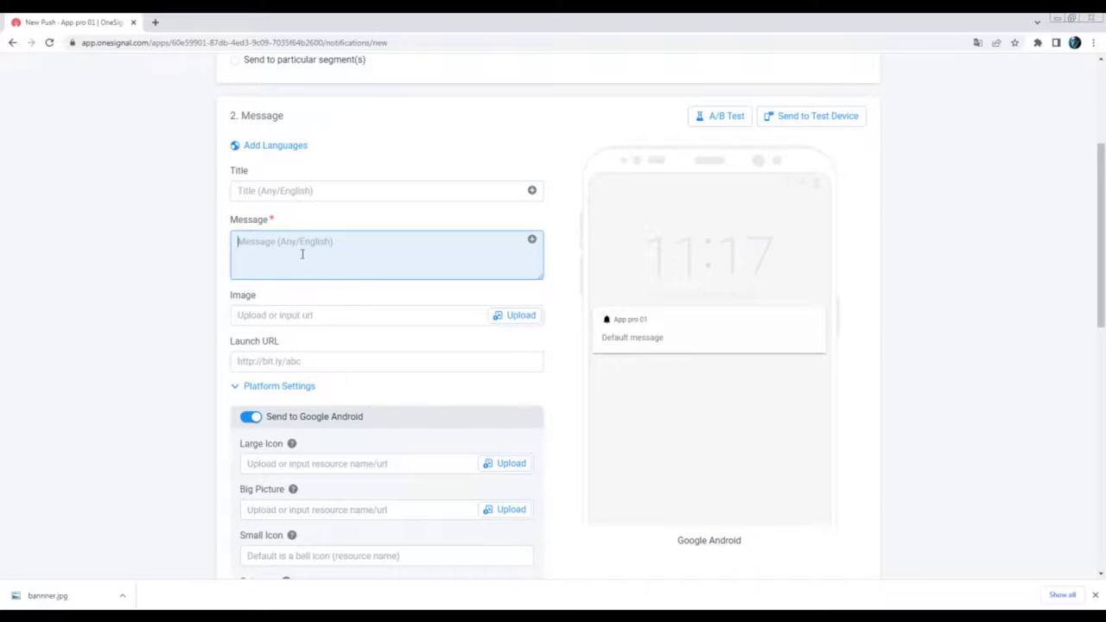
{"action": "type", "text": "Hi!"}
{"action": "type", "text": " Please check "}
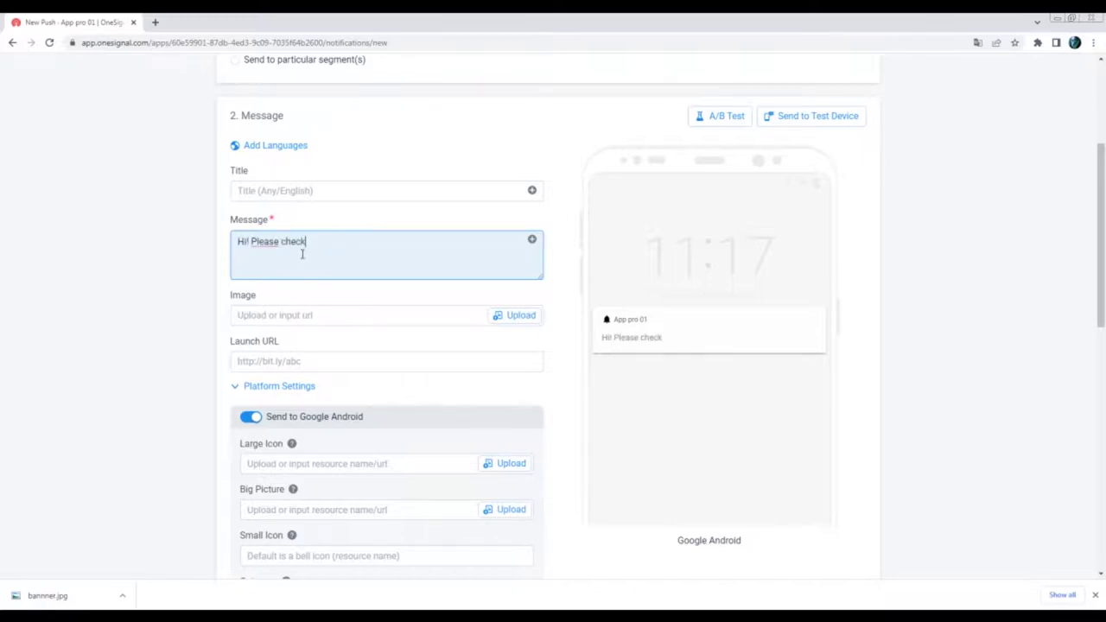
{"action": "type", "text": "now"}
{"action": "key", "text": "BackSpace"}
{"action": "key", "text": "BackSpace"}
{"action": "key", "text": "BackSpace"}
{"action": "key", "text": "BackSpace"}
{"action": "key", "text": "BackSpace"}
{"action": "type", "text": "features"}
{"action": "type", "text": " in "}
{"action": "type", "text": "this app "}
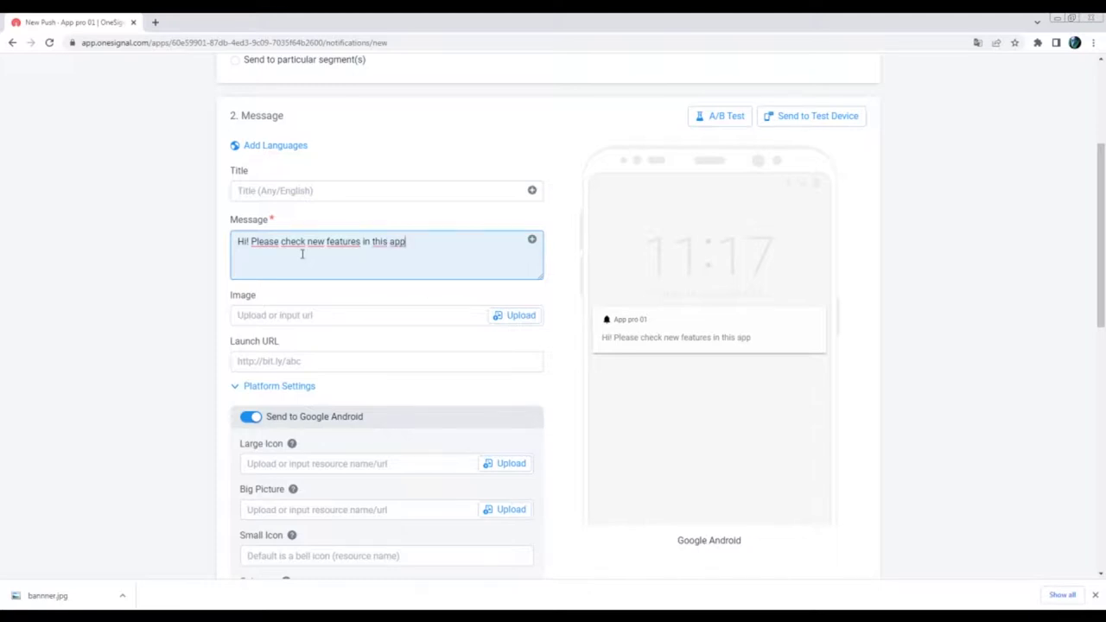
{"action": "type", "text": "you"}
{"action": "key", "text": "BackSpace"}
{"action": "key", "text": "BackSpace"}
{"action": "key", "text": "BackSpace"}
{"action": "type", "text": ". youo"}
{"action": "type", "text": " w"}
{"action": "type", "text": "g"}
{"action": "key", "text": "BackSpace"}
{"action": "key", "text": "BackSpace"}
{"action": "key", "text": "BackSpace"}
- Load the banner jpg into the notification's Image upload window
{"action": "left_click", "coordinate": [250, 313]}
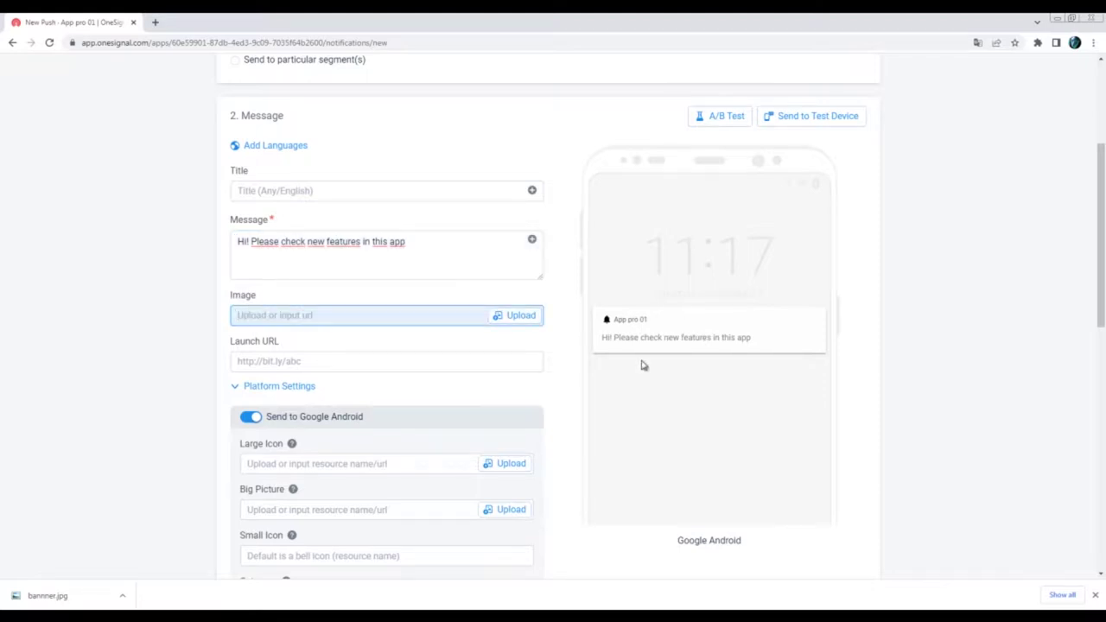
{"action": "scroll", "coordinate": [392, 363], "scroll_direction": "down", "scroll_amount": 3}
{"action": "scroll", "coordinate": [529, 284], "scroll_direction": "up", "scroll_amount": 2}
{"action": "left_click", "coordinate": [522, 261]}
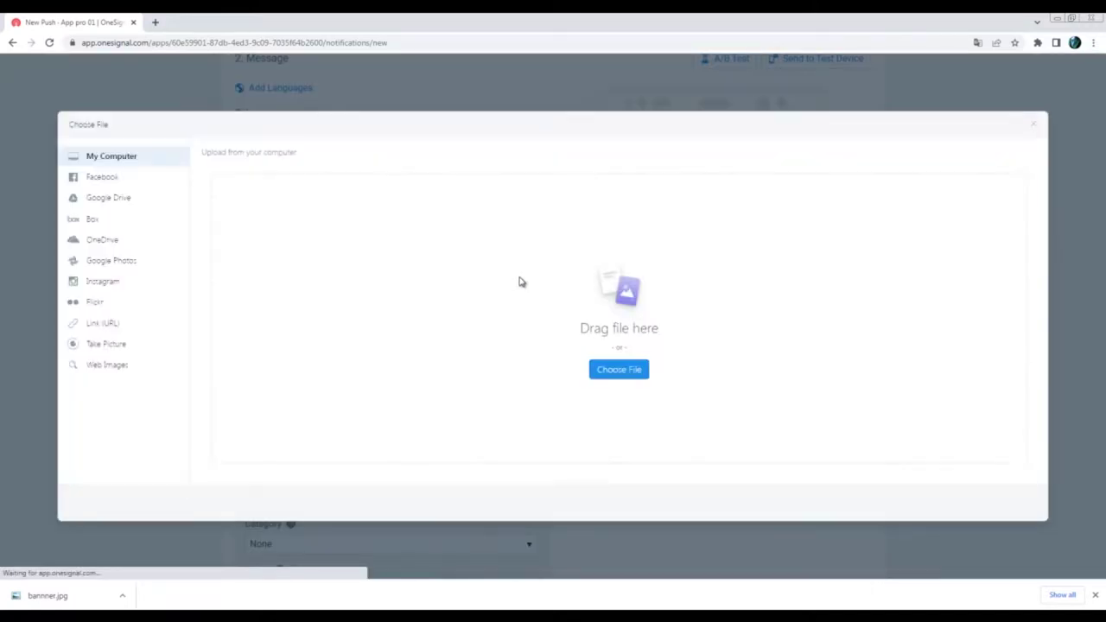
{"action": "left_click", "coordinate": [620, 373]}
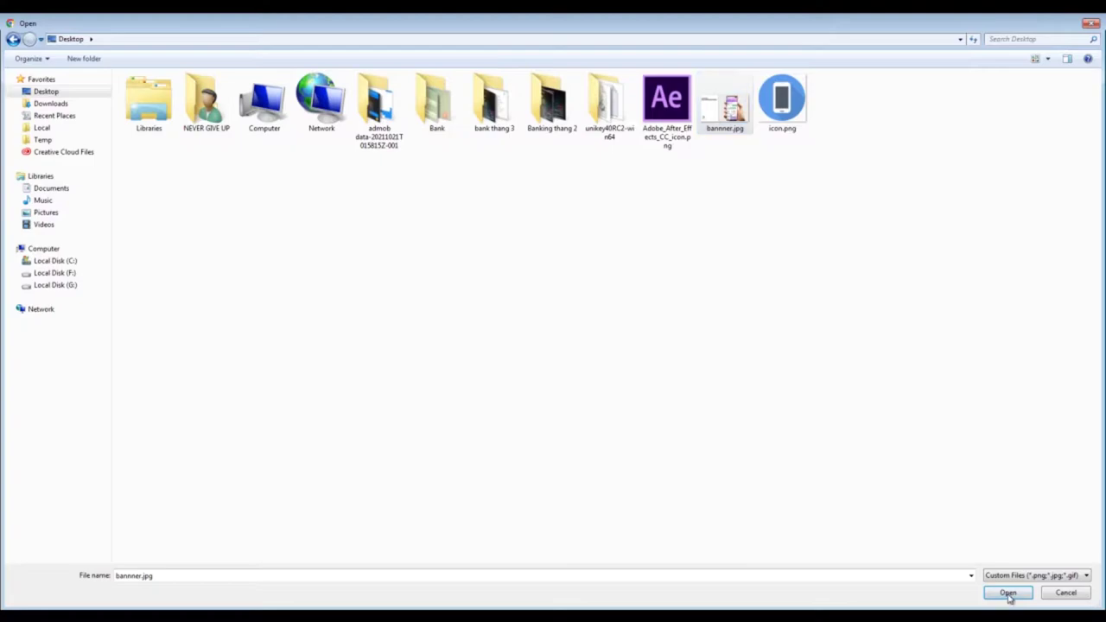
{"action": "left_click", "coordinate": [1007, 592]}
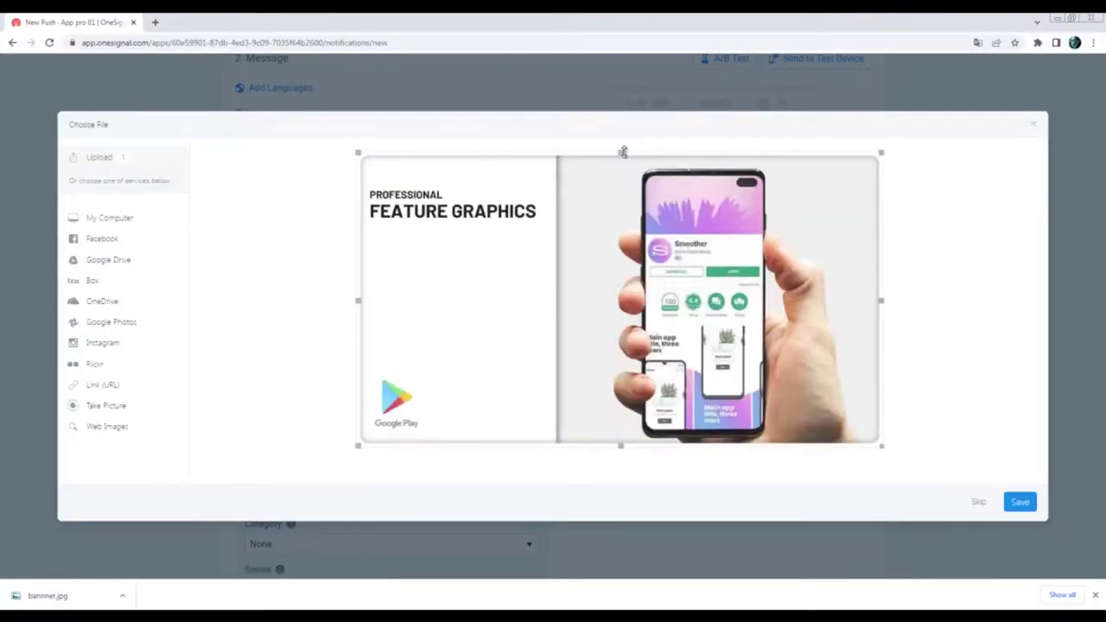
- Trim the banner's top, bottom and left edges slightly and save it as the notification image
{"action": "left_click_drag", "start_coordinate": [621, 153], "coordinate": [621, 160]}
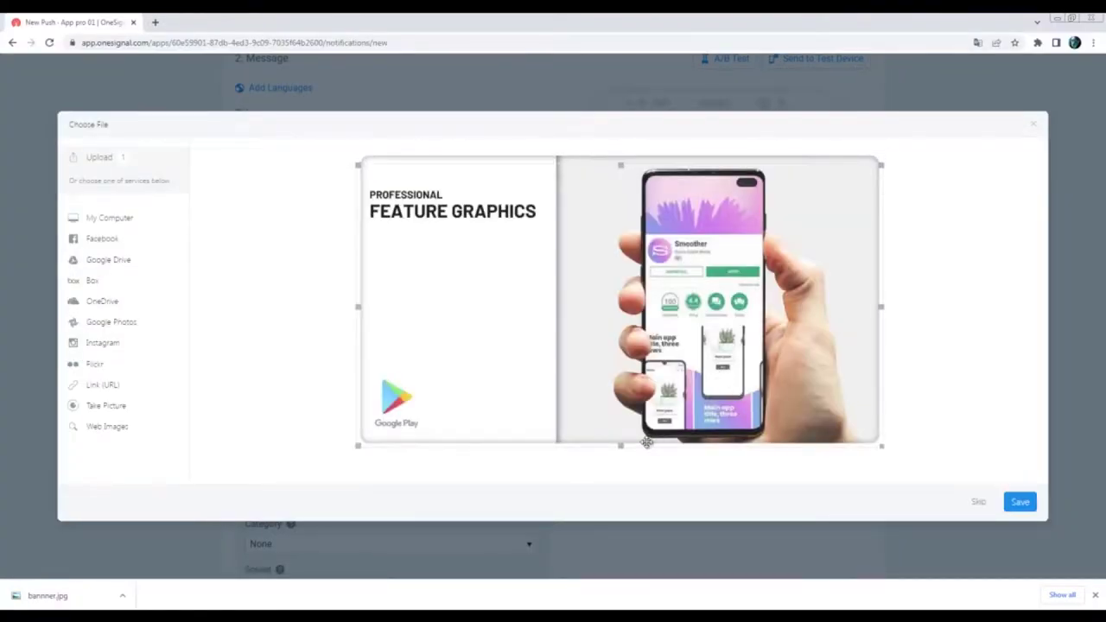
{"action": "left_click_drag", "start_coordinate": [620, 445], "coordinate": [620, 438]}
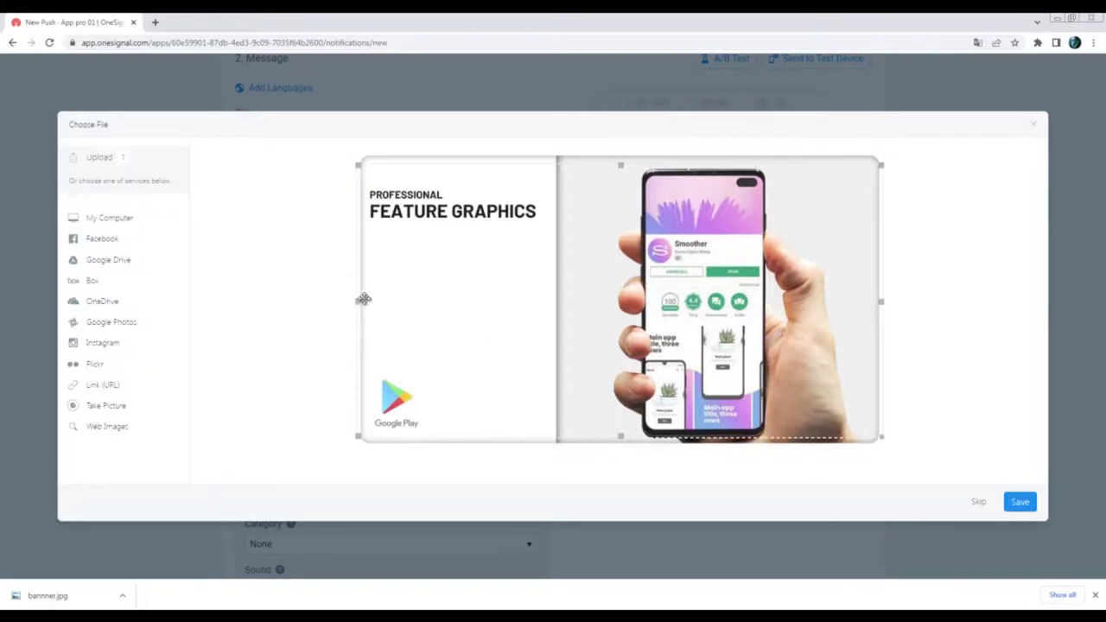
{"action": "left_click_drag", "start_coordinate": [357, 301], "coordinate": [367, 301]}
{"action": "left_click", "coordinate": [1021, 502]}
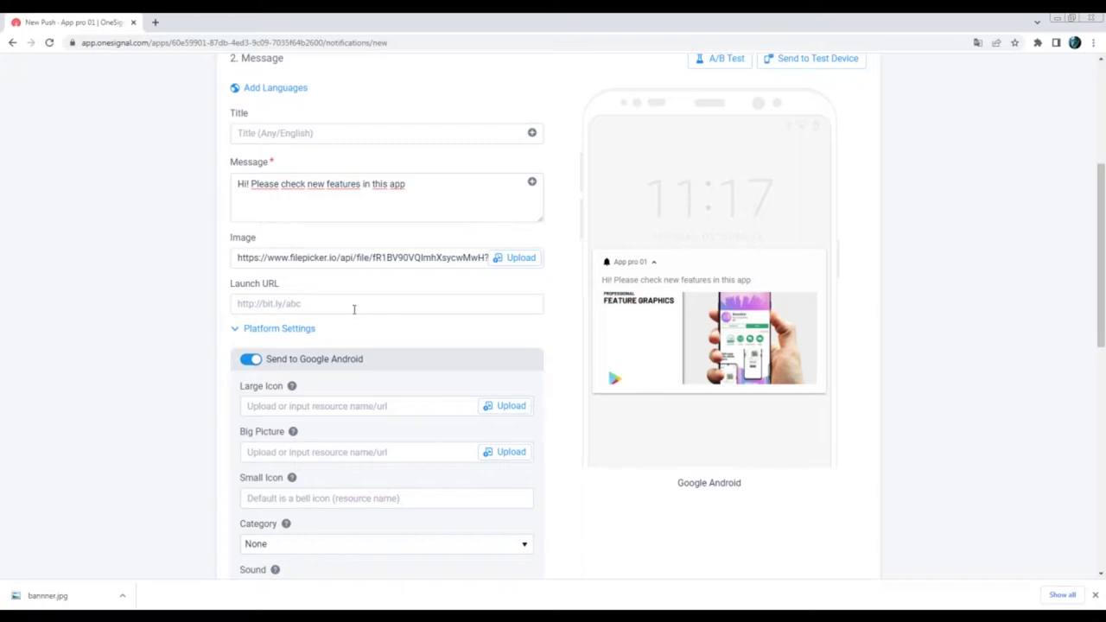
{"action": "mouse_move", "coordinate": [282, 289]}
{"action": "left_mouse_down"}
{"action": "mouse_move", "coordinate": [233, 290]}
{"action": "mouse_move", "coordinate": [282, 299]}
{"action": "left_mouse_up"}
{"action": "left_click", "coordinate": [285, 303]}
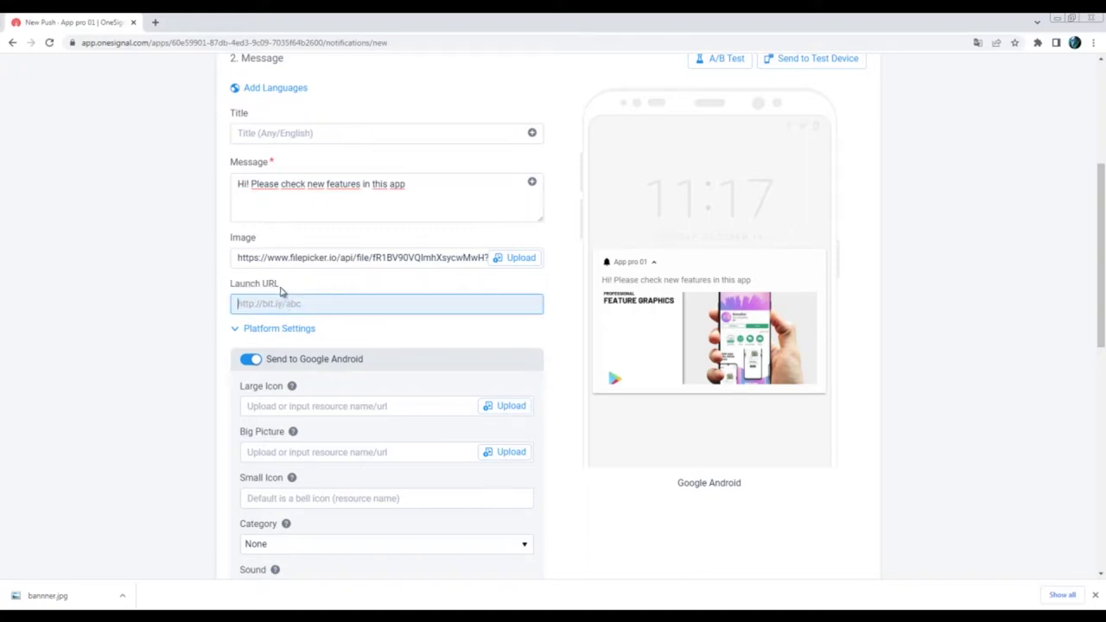
- Search Google Play for 'file man', open File Commander Manager & Cloud, and copy its URL
{"action": "left_click", "coordinate": [155, 21]}
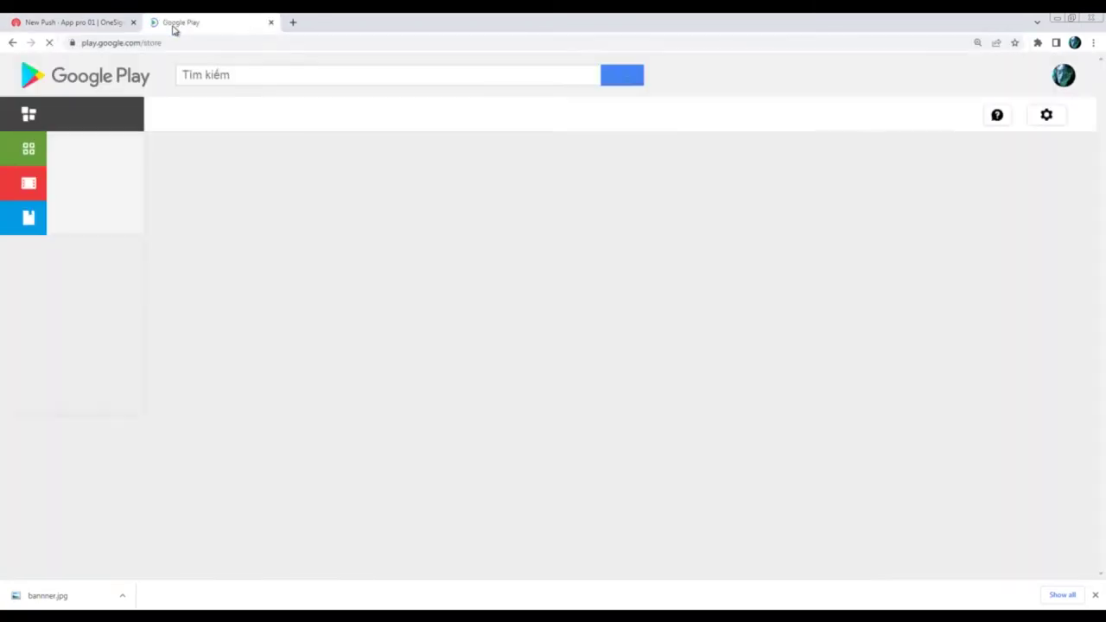
{"action": "left_click", "coordinate": [91, 162]}
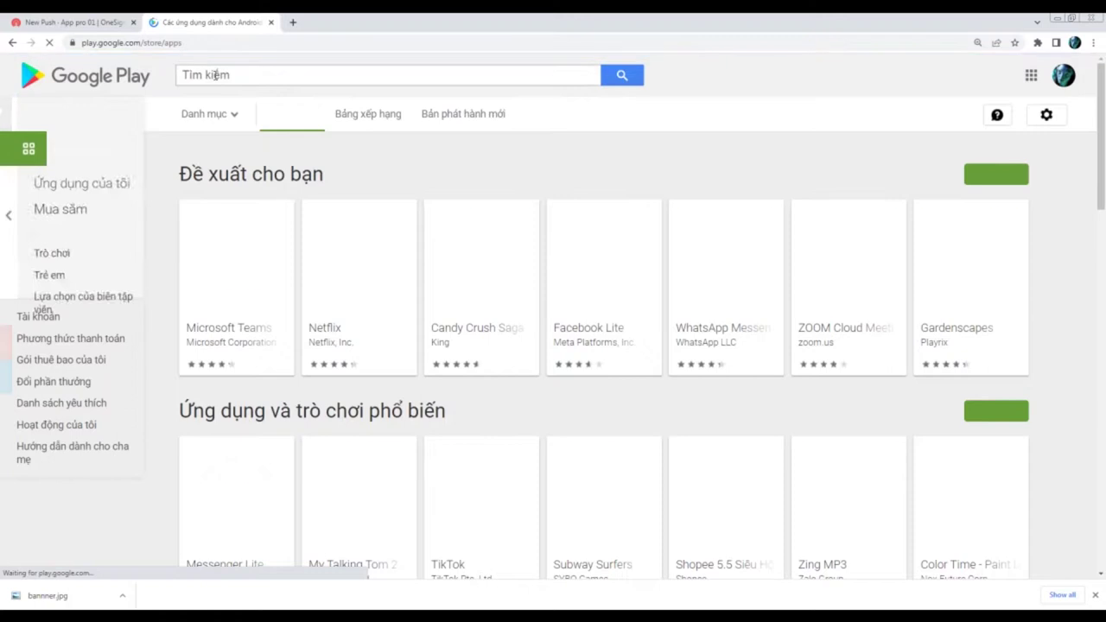
{"action": "left_click", "coordinate": [215, 76]}
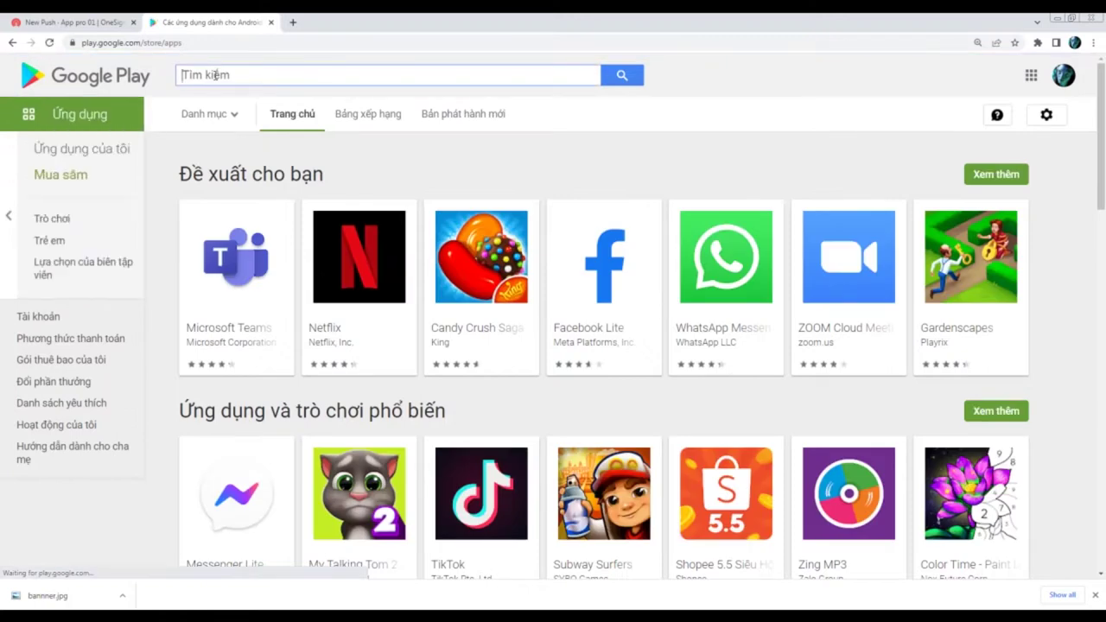
{"action": "type", "text": "file man"}
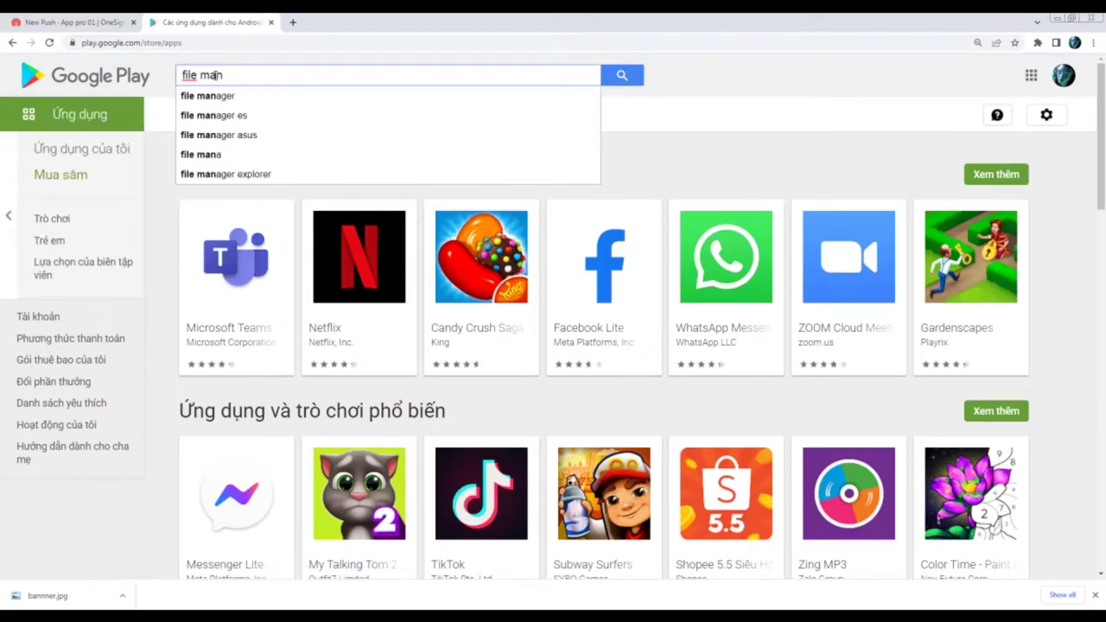
{"action": "left_click", "coordinate": [236, 99]}
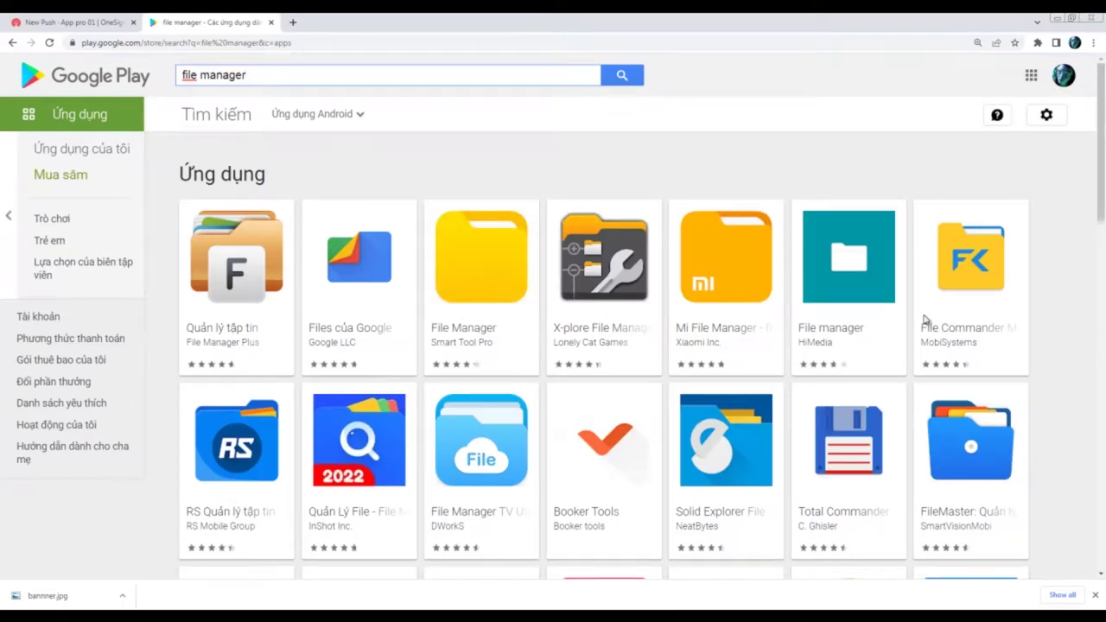
{"action": "left_click", "coordinate": [956, 280]}
{"action": "left_click", "coordinate": [296, 42]}
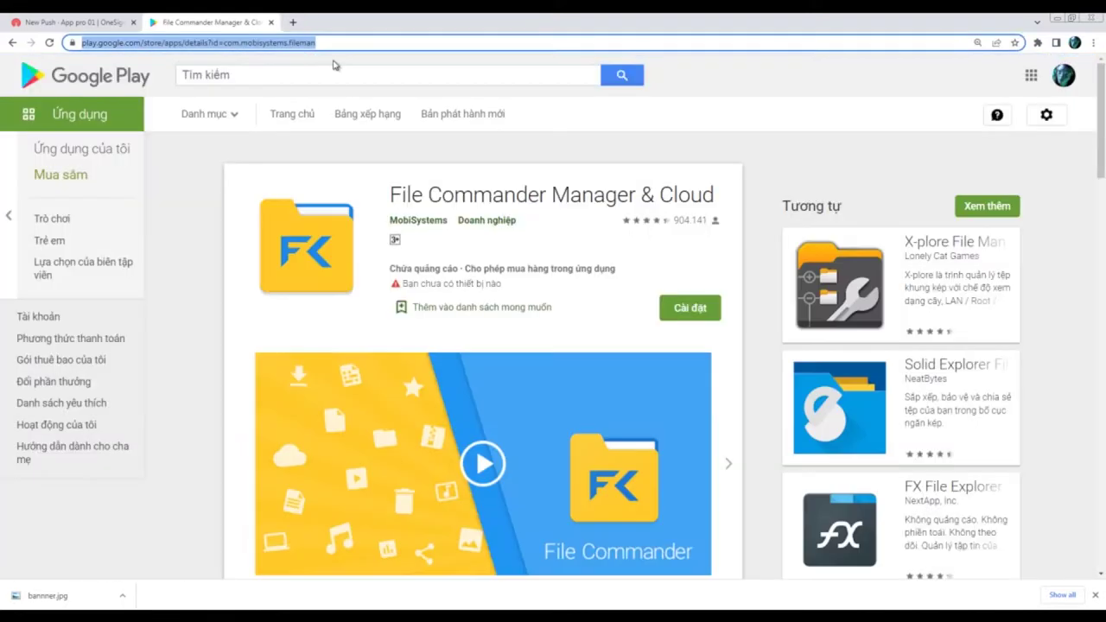
{"action": "key", "text": "ctrl+c"}
- Paste the File Commander Google Play address into the push's Launch URL field
{"action": "left_click", "coordinate": [69, 21]}
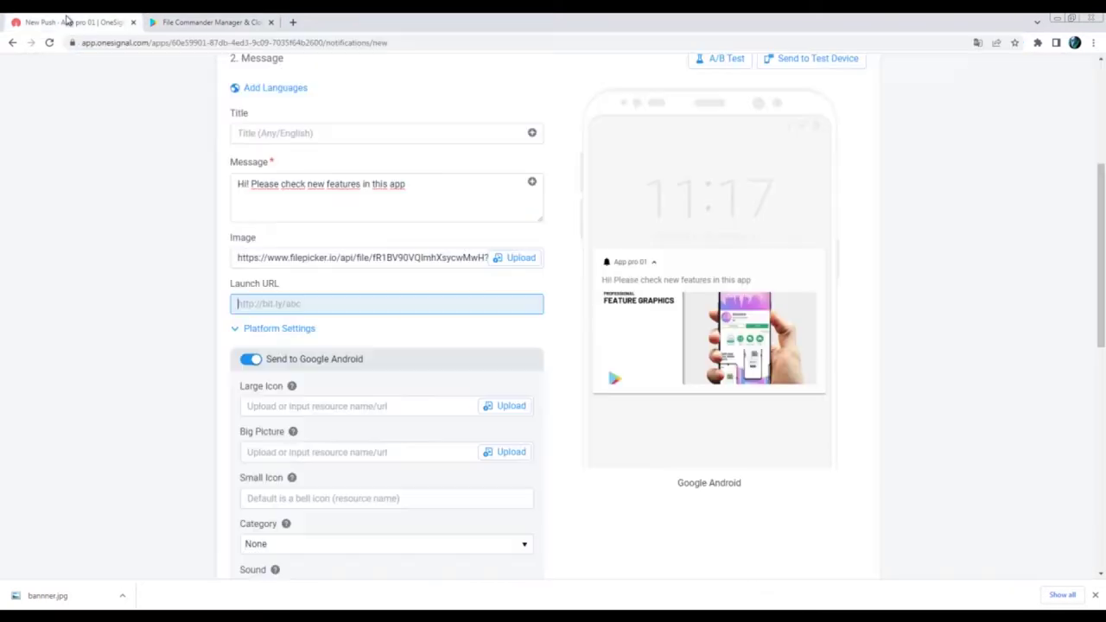
{"action": "key", "text": "ctrl+v"}
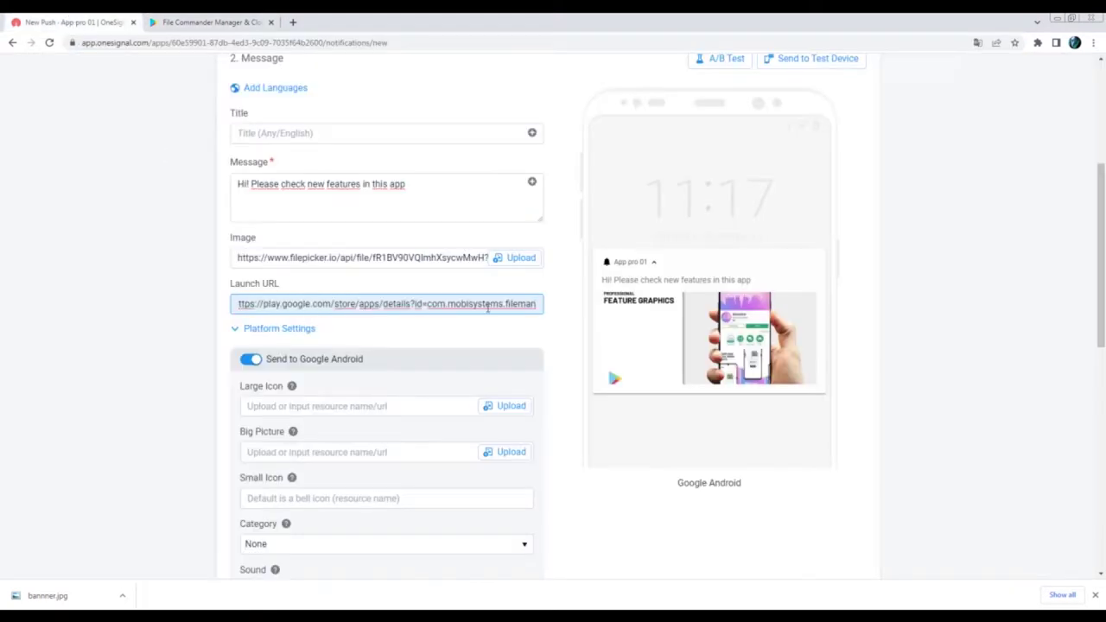
{"action": "left_click", "coordinate": [218, 331]}
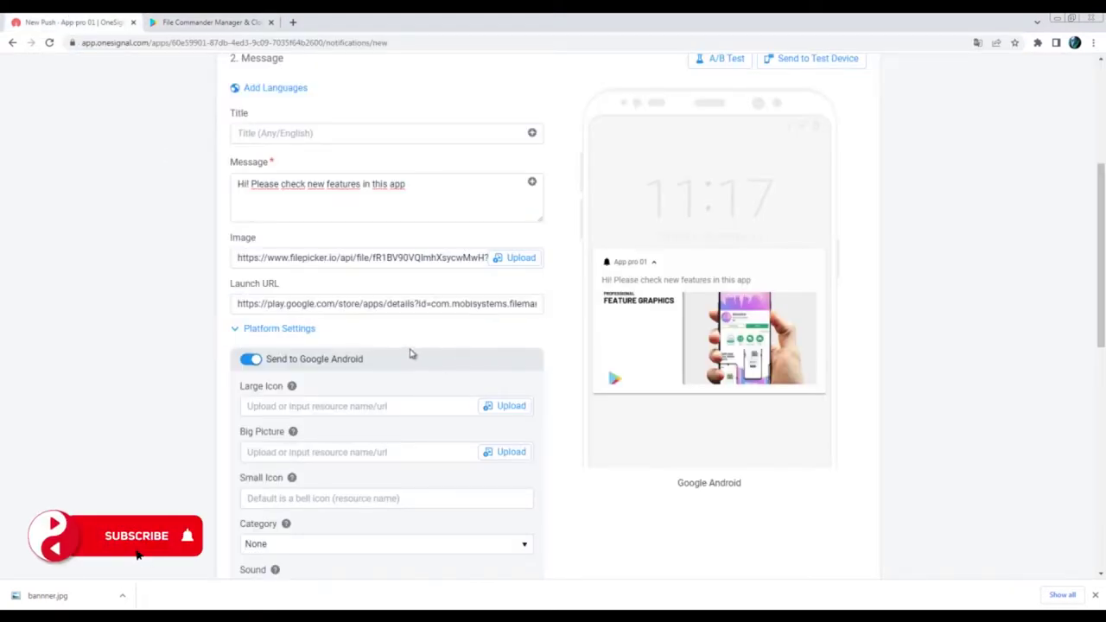
{"action": "scroll", "coordinate": [410, 351], "scroll_direction": "down", "scroll_amount": 1}
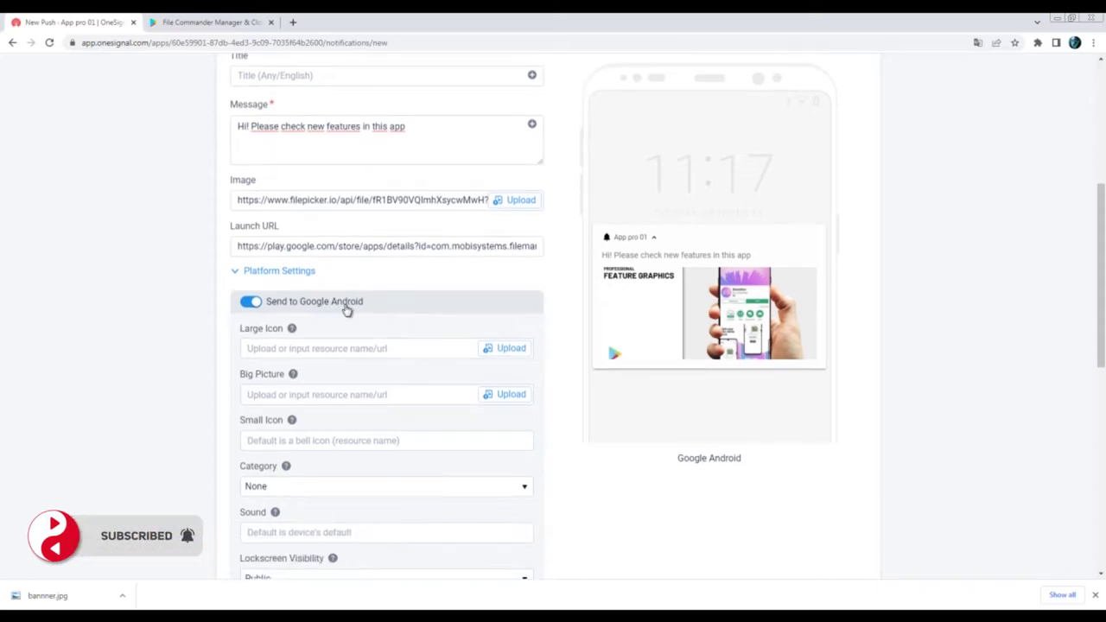
{"action": "scroll", "coordinate": [370, 311], "scroll_direction": "down", "scroll_amount": 3}
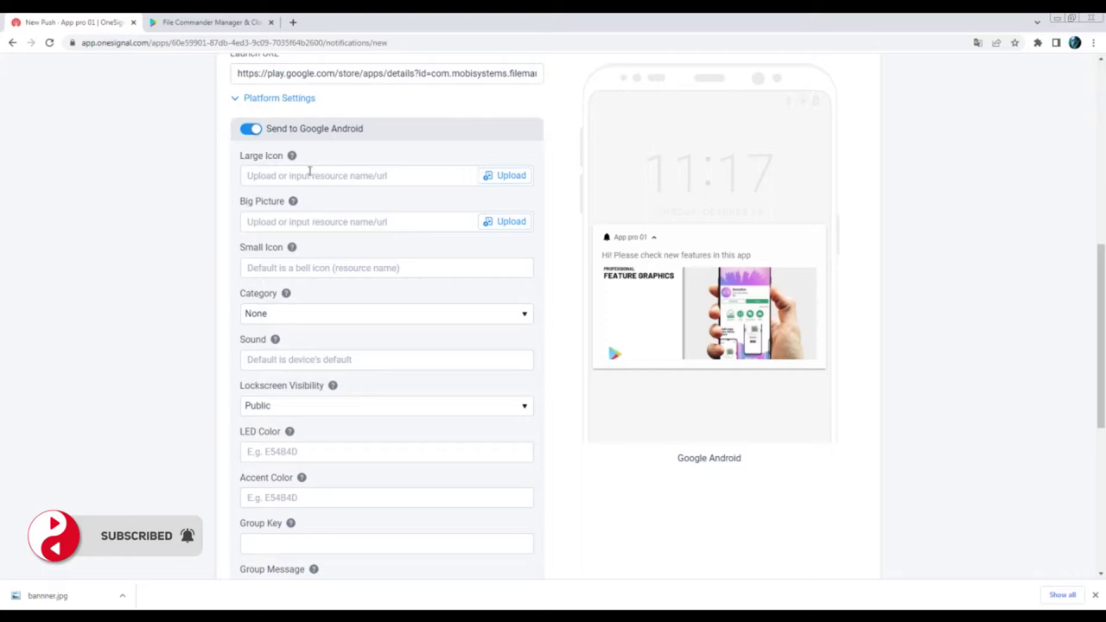
- Upload icon.png from the Desktop as the Android Large Icon and save it
{"action": "left_click", "coordinate": [507, 178]}
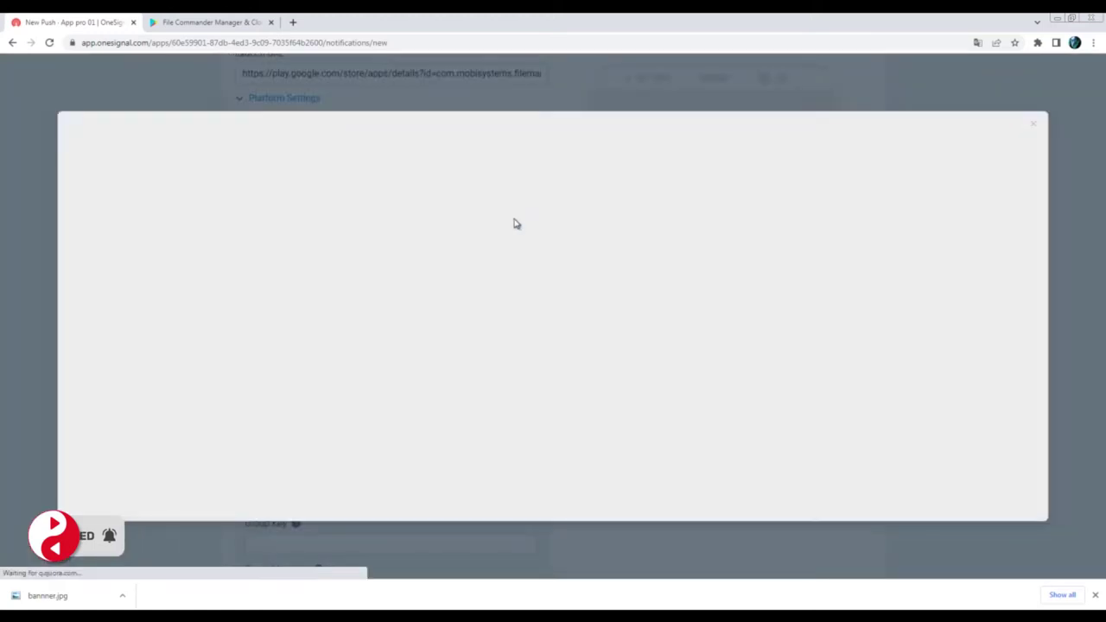
{"action": "left_click", "coordinate": [610, 373]}
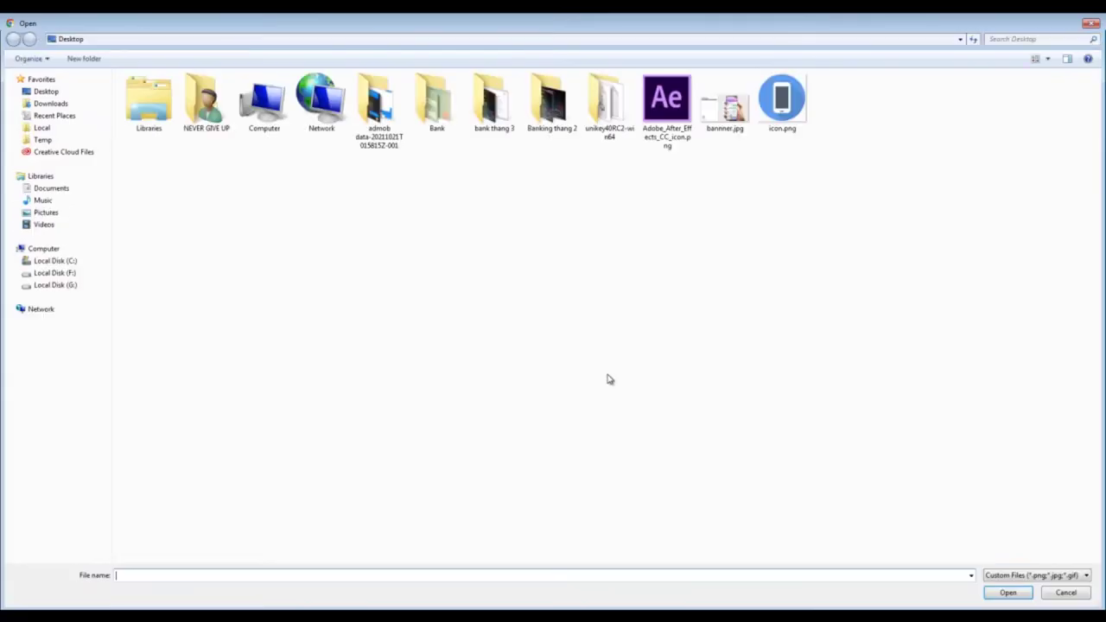
{"action": "left_click", "coordinate": [796, 114]}
{"action": "left_click", "coordinate": [1007, 592]}
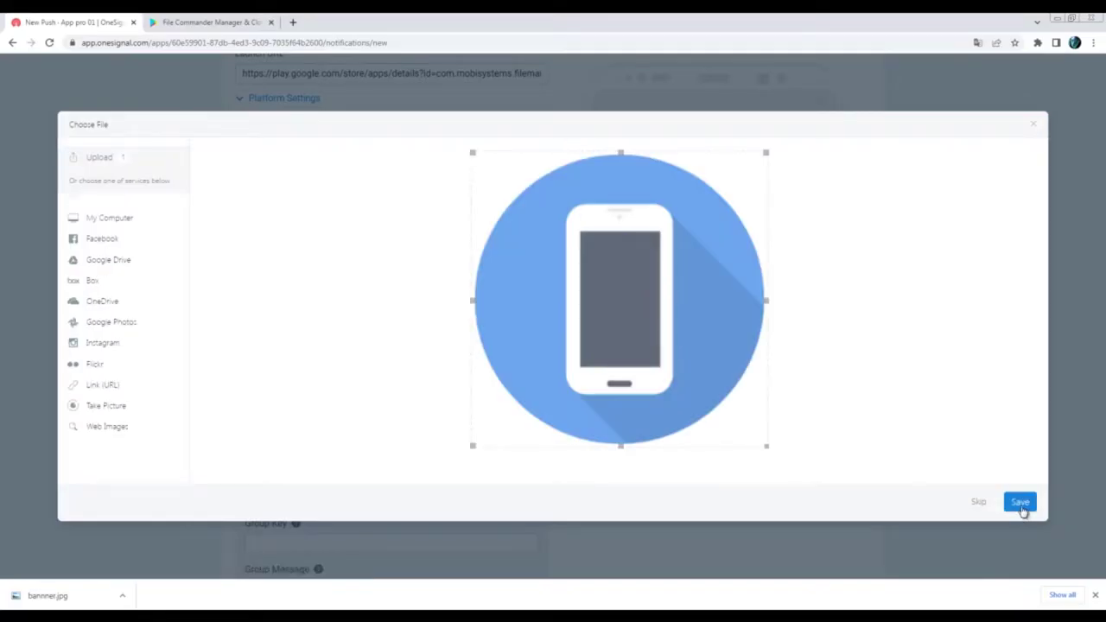
{"action": "left_click", "coordinate": [1020, 505]}
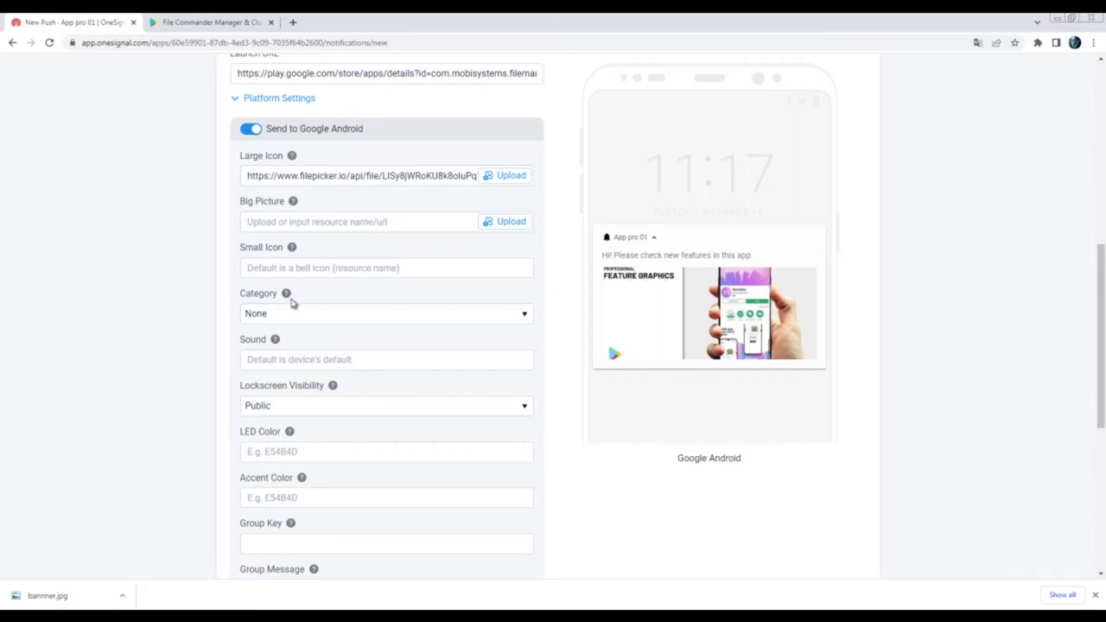
- Collapse the Platform Settings section and scroll to the Delivery Schedule
{"action": "scroll", "coordinate": [291, 302], "scroll_direction": "down", "scroll_amount": 2}
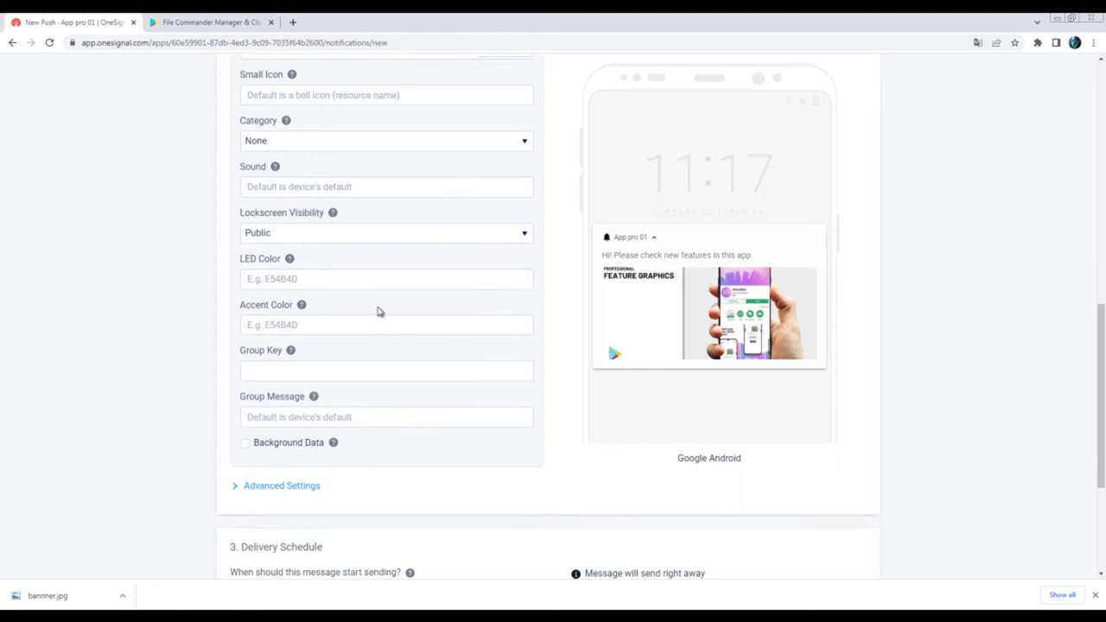
{"action": "scroll", "coordinate": [378, 311], "scroll_direction": "up", "scroll_amount": 3}
{"action": "left_click", "coordinate": [236, 164]}
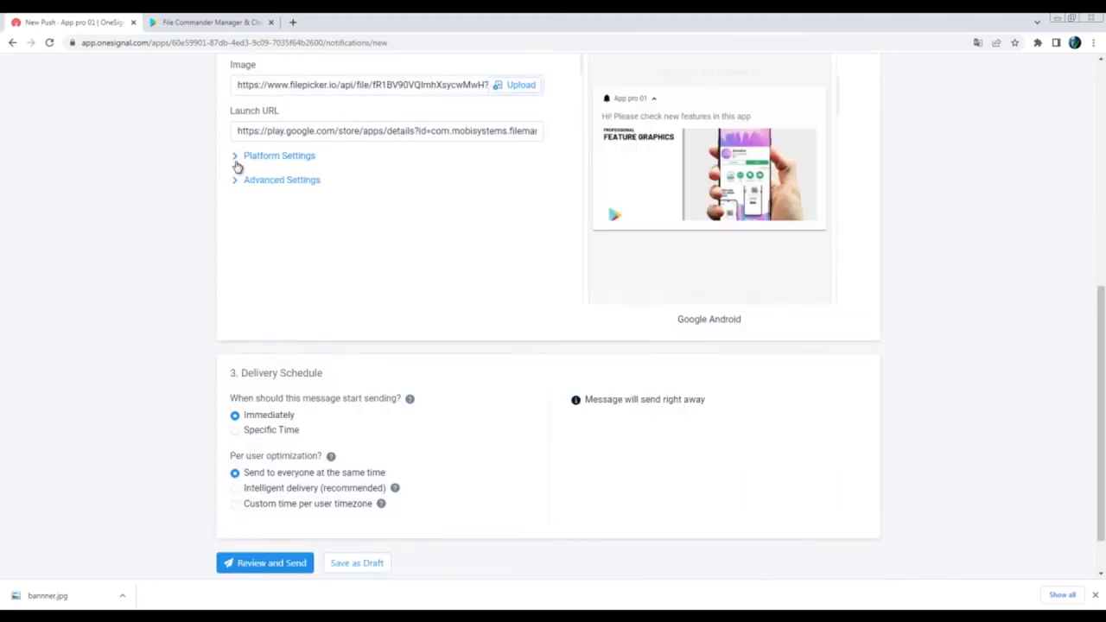
{"action": "scroll", "coordinate": [392, 296], "scroll_direction": "up", "scroll_amount": 2}
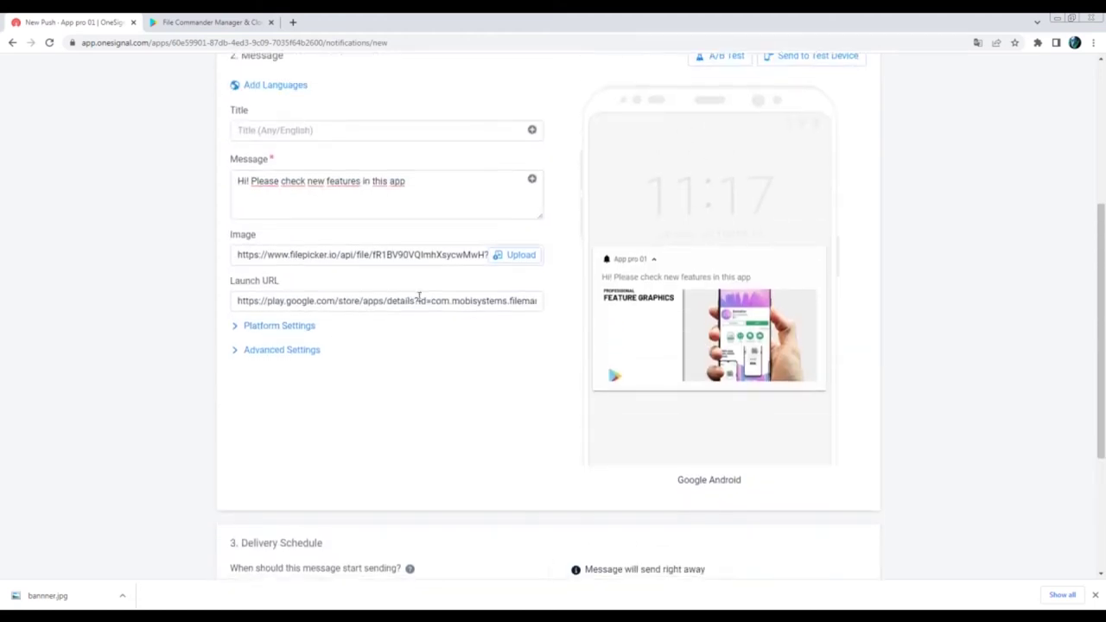
{"action": "scroll", "coordinate": [418, 297], "scroll_direction": "down", "scroll_amount": 3}
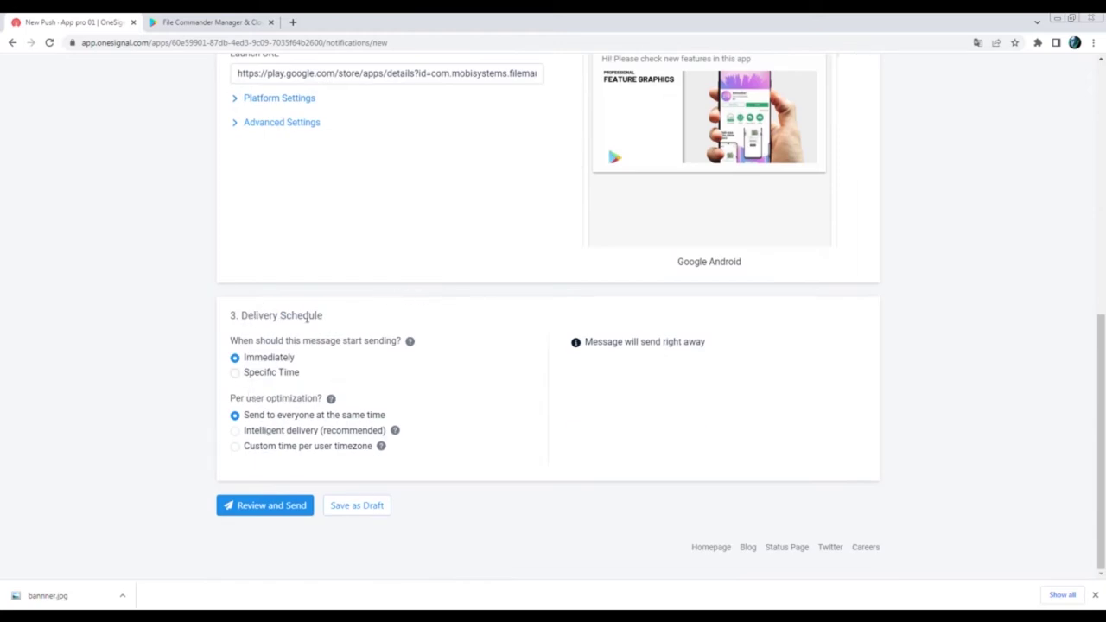
- Choose 'Intelligent delivery (recommended)' so each user gets it at their predicted active time
{"action": "left_click_drag", "start_coordinate": [246, 430], "coordinate": [312, 435]}
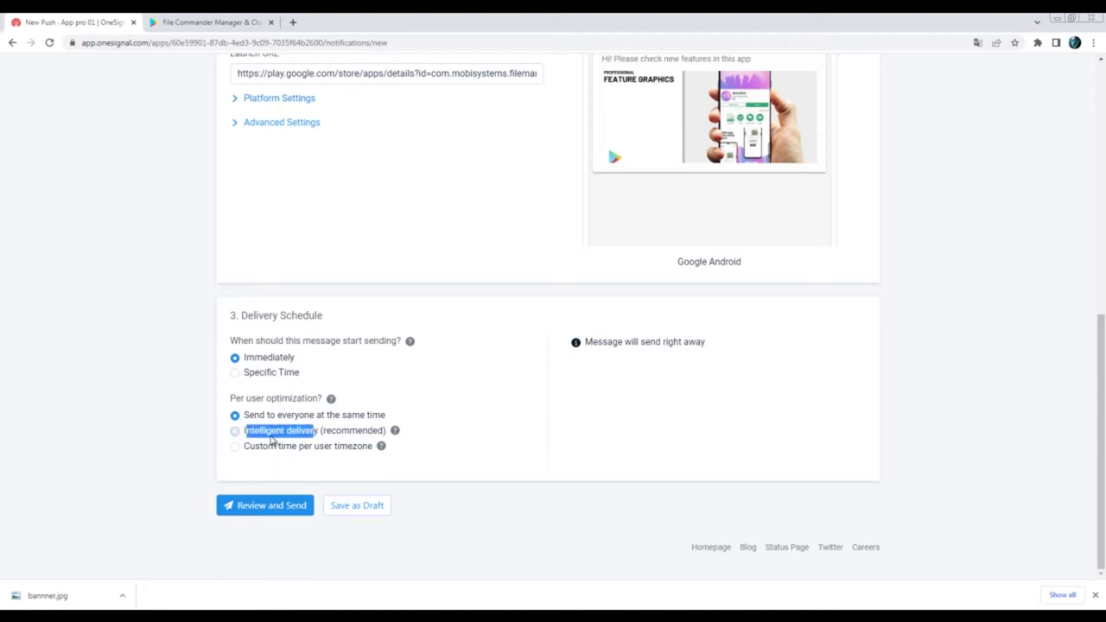
{"action": "left_click", "coordinate": [338, 437]}
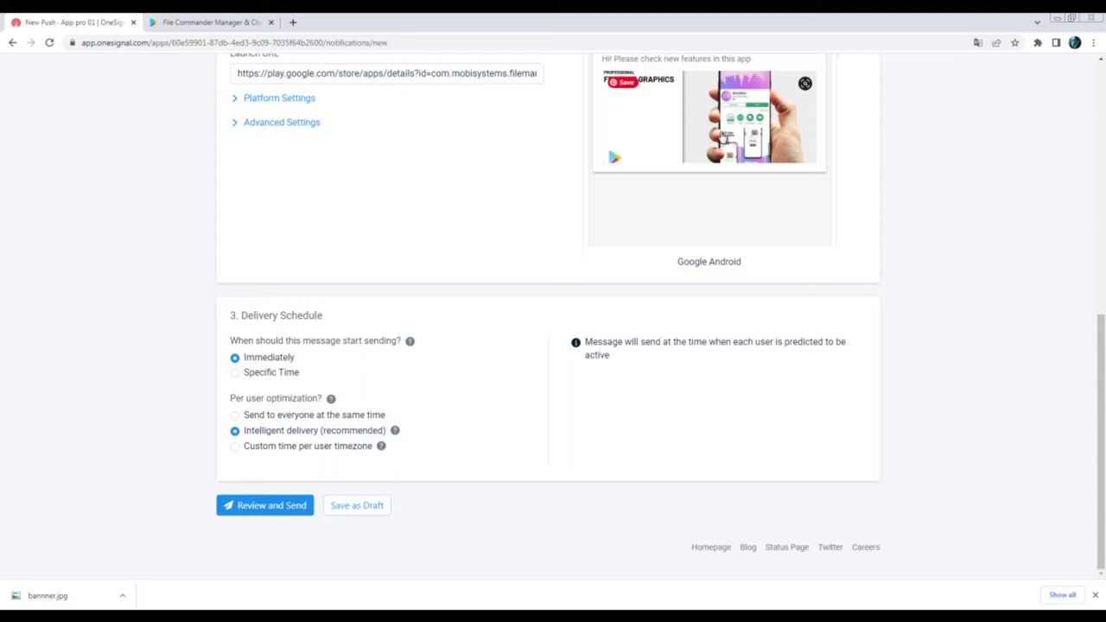
{"action": "left_click_drag", "start_coordinate": [619, 364], "coordinate": [597, 342]}
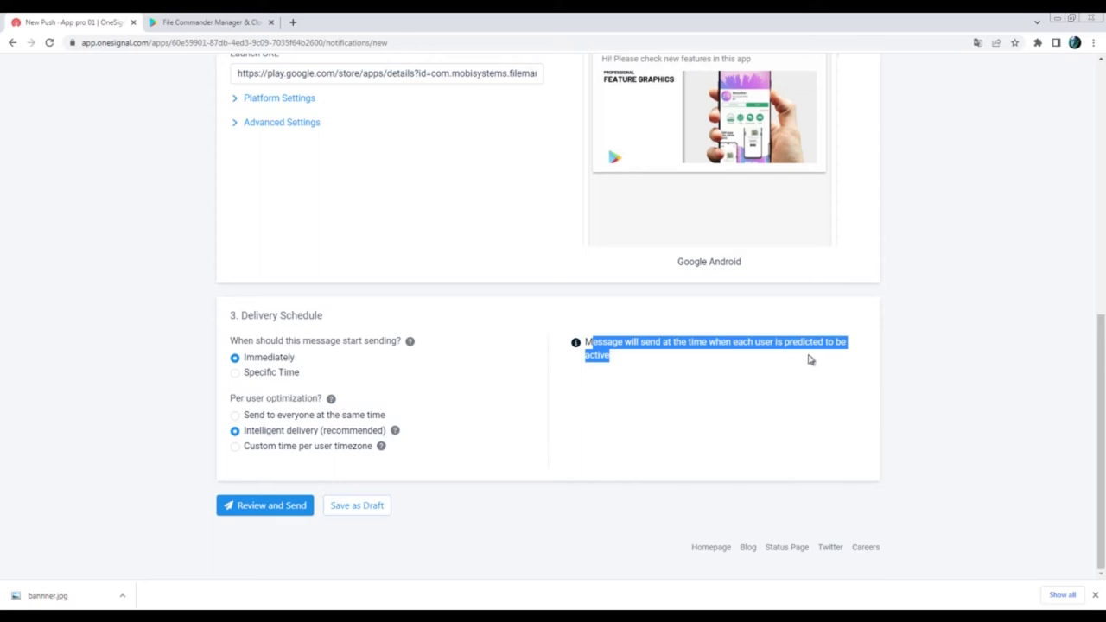
{"action": "left_click", "coordinate": [730, 363]}
{"action": "scroll", "coordinate": [730, 364], "scroll_direction": "up", "scroll_amount": 1}
{"action": "scroll", "coordinate": [730, 364], "scroll_direction": "up", "scroll_amount": 2}
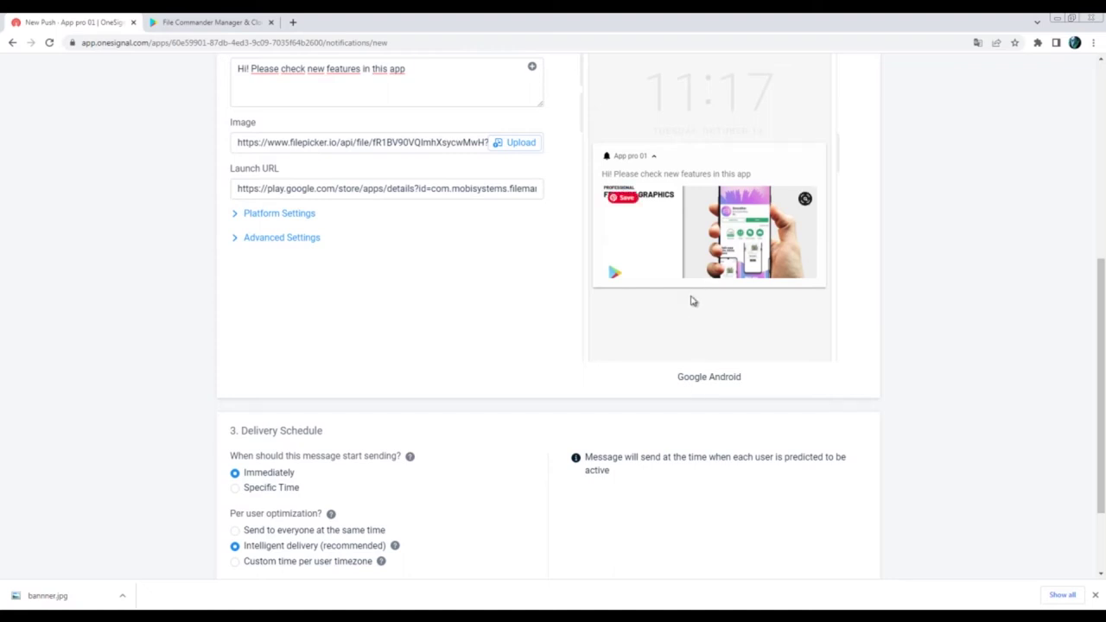
{"action": "scroll", "coordinate": [688, 315], "scroll_direction": "up", "scroll_amount": 1}
{"action": "scroll", "coordinate": [689, 315], "scroll_direction": "up", "scroll_amount": 3}
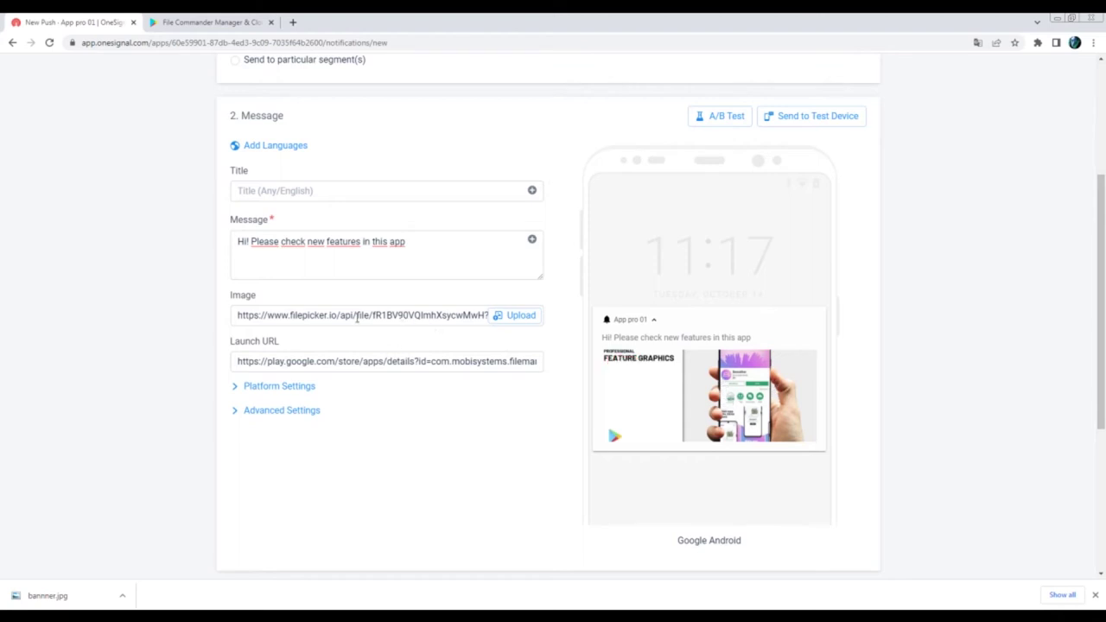
{"action": "triple_click", "coordinate": [296, 316]}
{"action": "left_click_drag", "start_coordinate": [250, 318], "coordinate": [592, 321]}
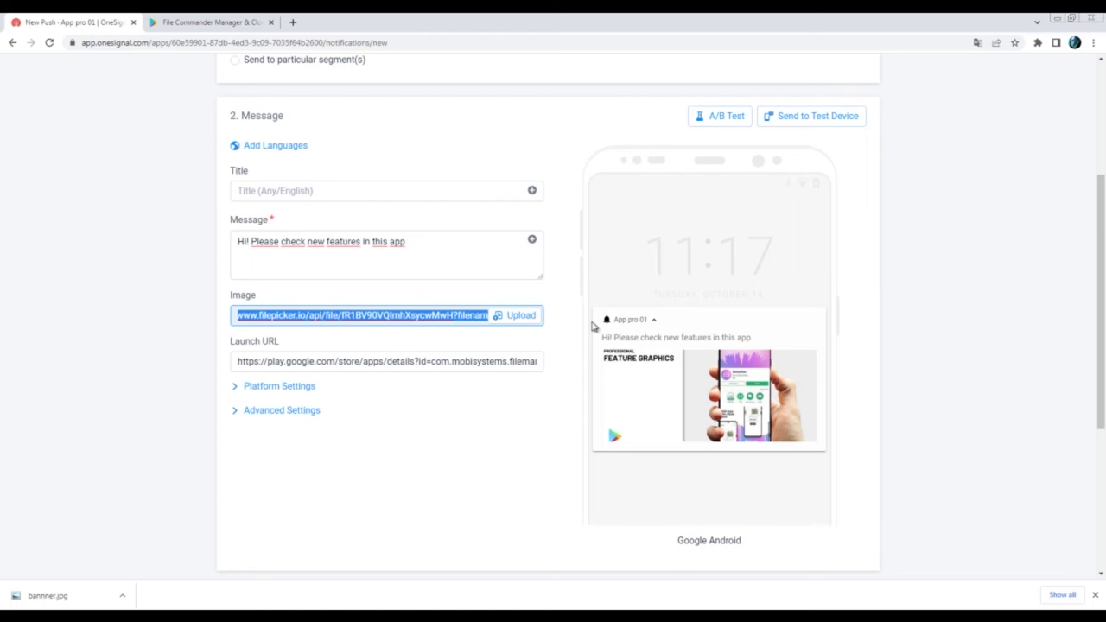
{"action": "key", "text": "BackSpace"}
{"action": "mouse_move", "coordinate": [708, 333]}
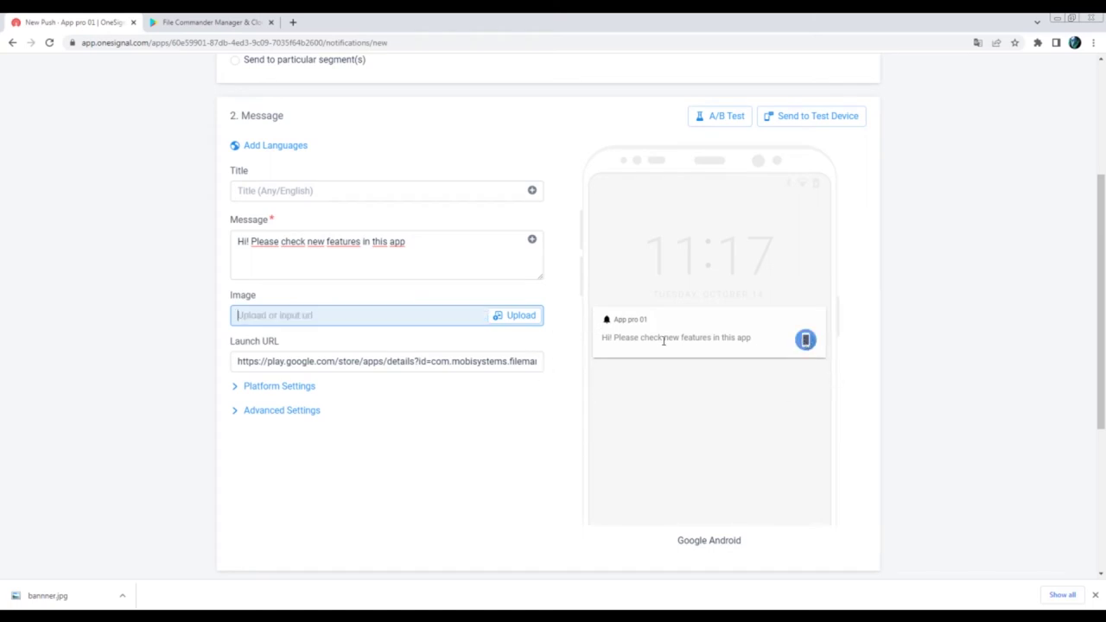
{"action": "key", "text": "ctrl+z"}
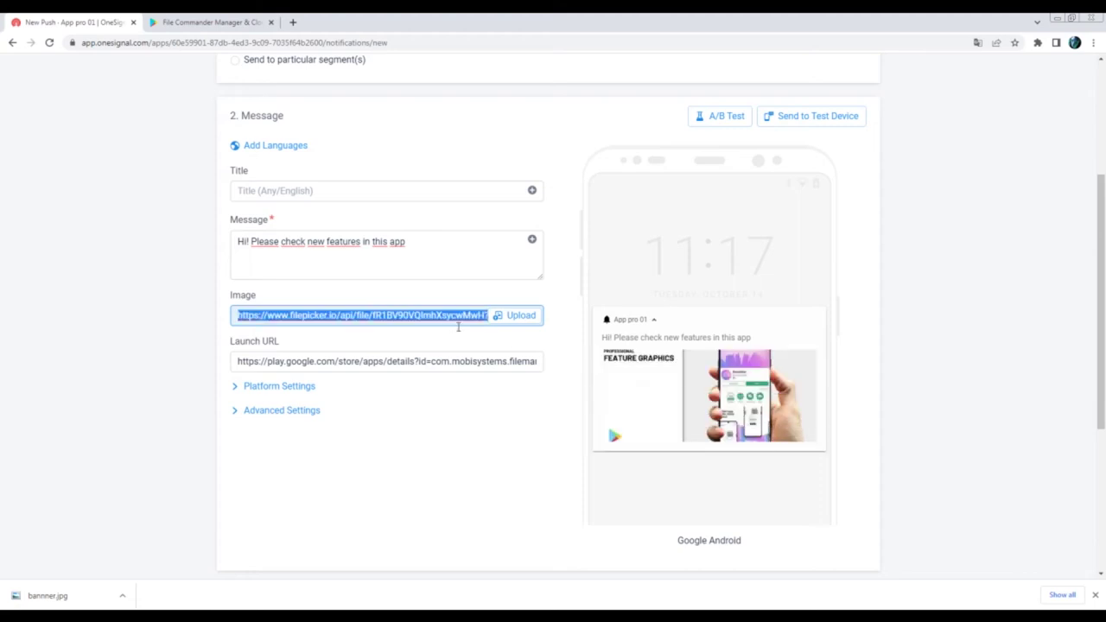
{"action": "scroll", "coordinate": [743, 389], "scroll_direction": "down", "scroll_amount": 1}
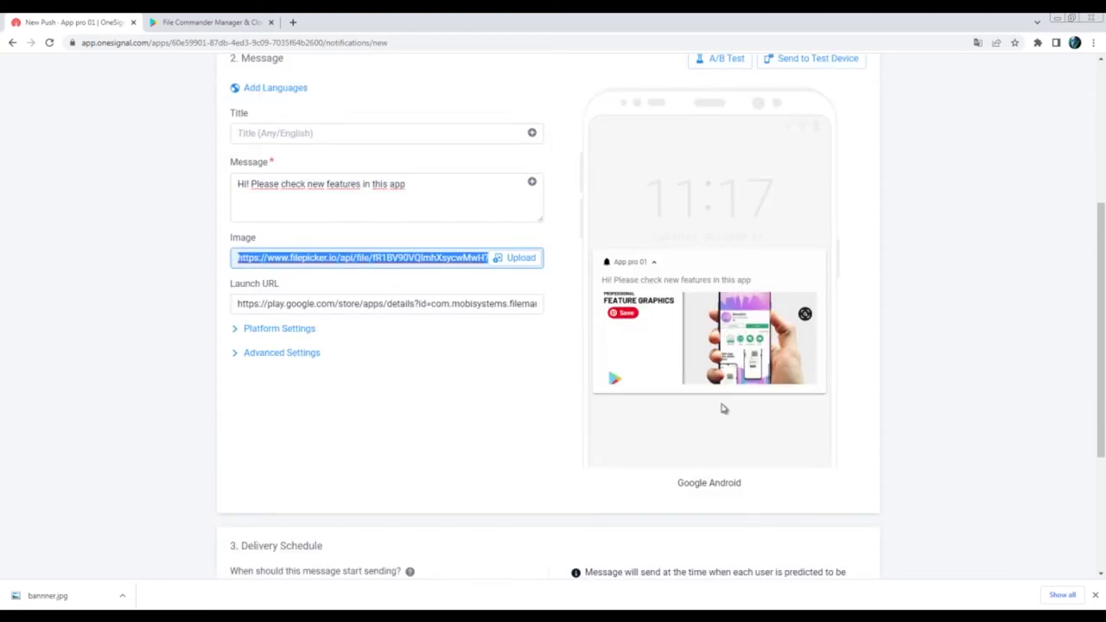
{"action": "scroll", "coordinate": [493, 367], "scroll_direction": "up", "scroll_amount": 5}
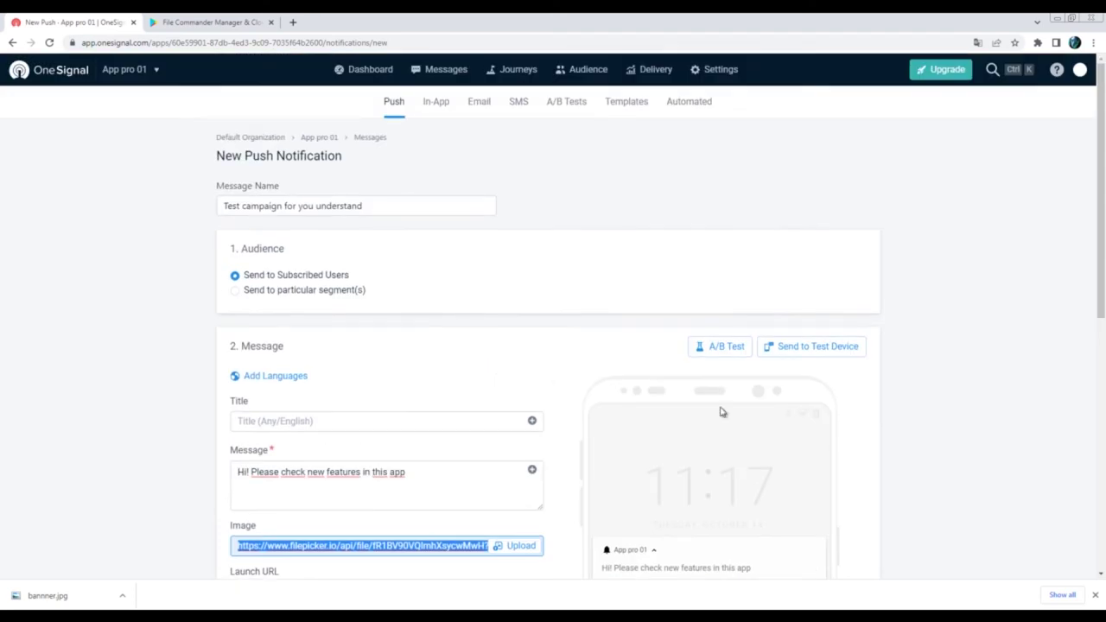
{"action": "scroll", "coordinate": [716, 427], "scroll_direction": "down", "scroll_amount": 6}
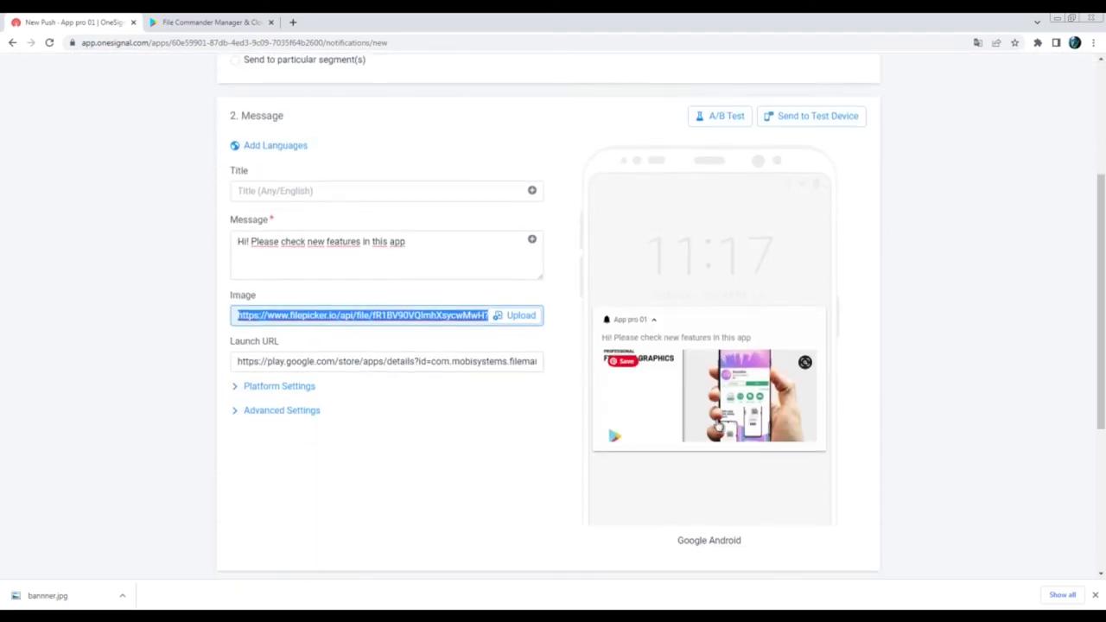